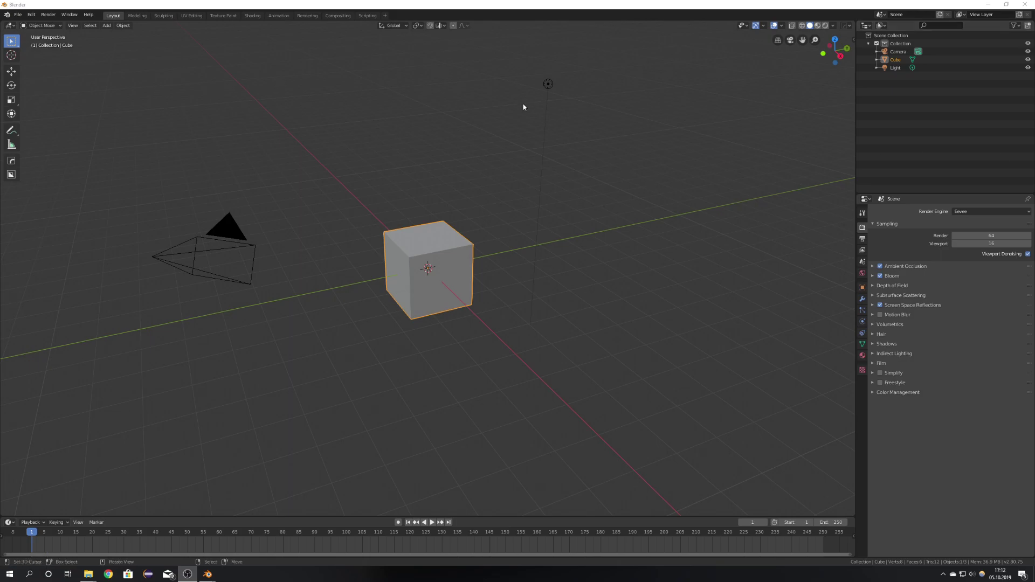
Review the image0000.png capture and look through the image sequence in the Screens folder 1
left_click(386, 3)
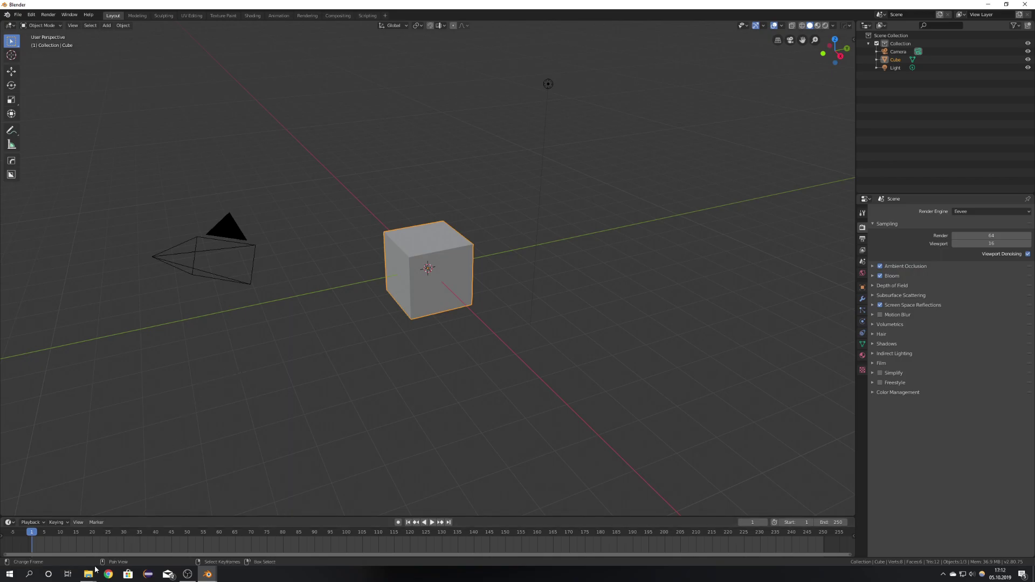
mouse_move(93, 576)
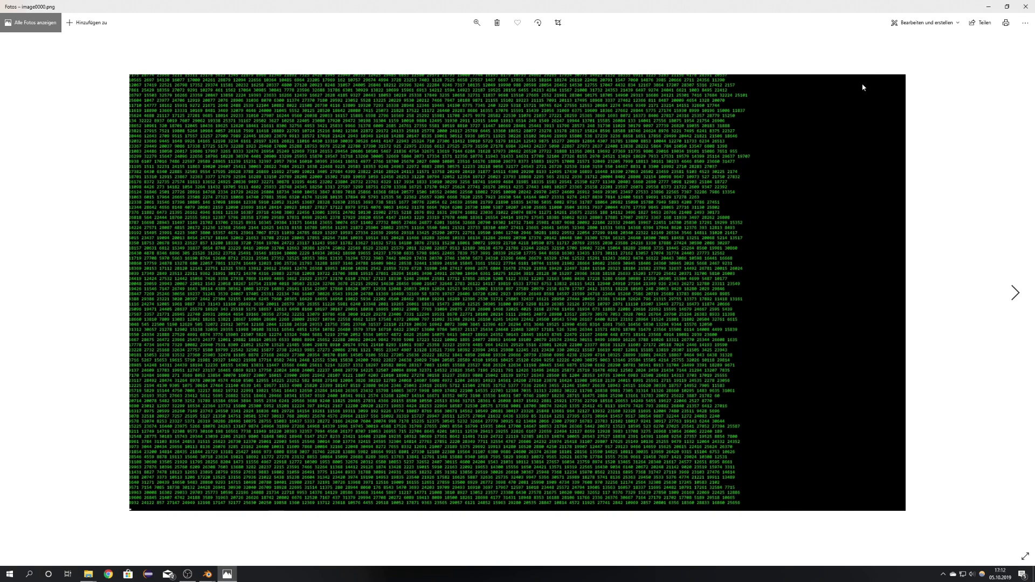
left_click(1026, 7)
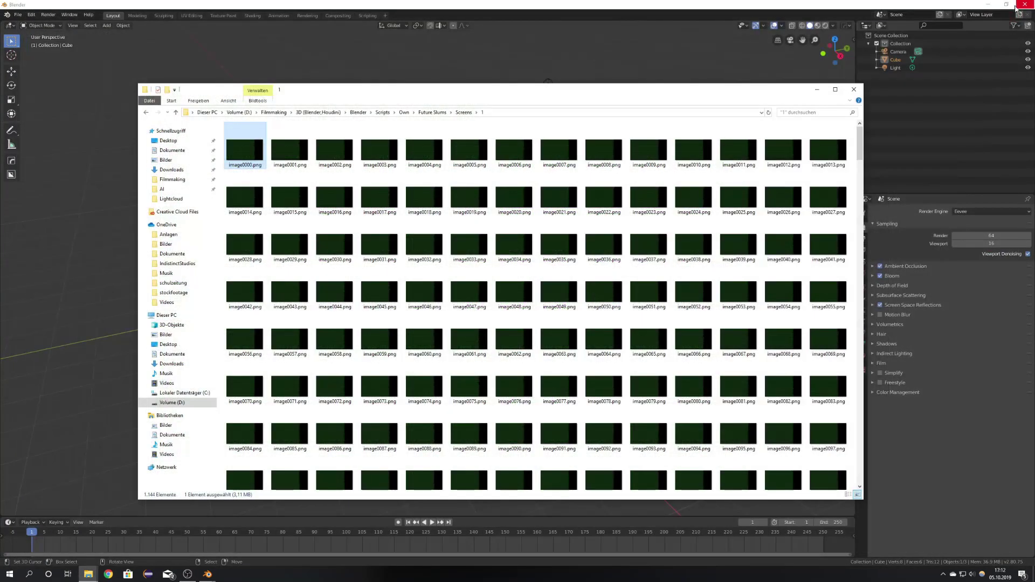
mouse_move(861, 140)
left_mouse_down()
mouse_move(861, 180)
mouse_move(861, 140)
left_mouse_up()
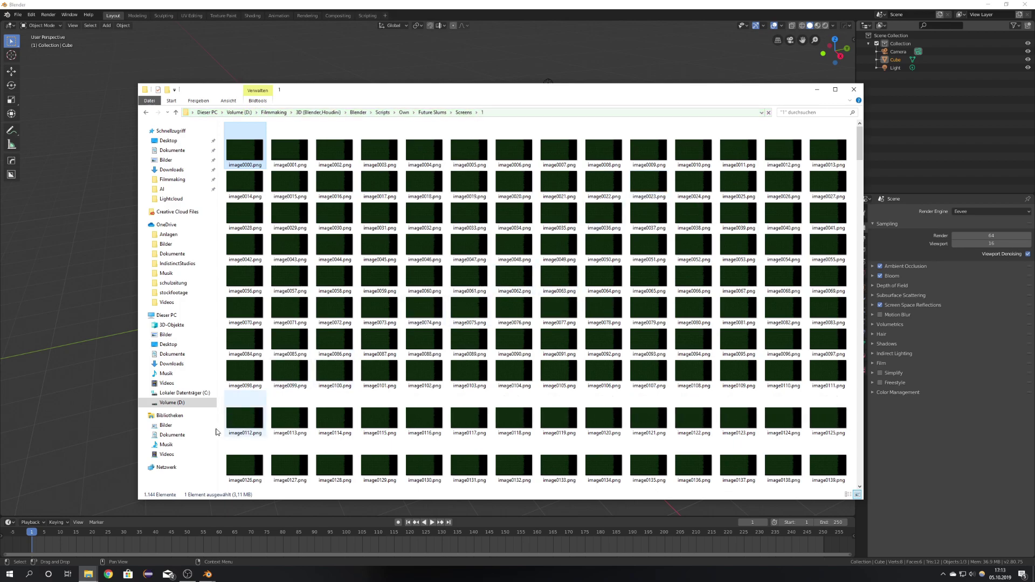
Open Matrix.bat from the Bat files for screens folder in Notepad++, examine its code and close the editor
left_click(88, 574)
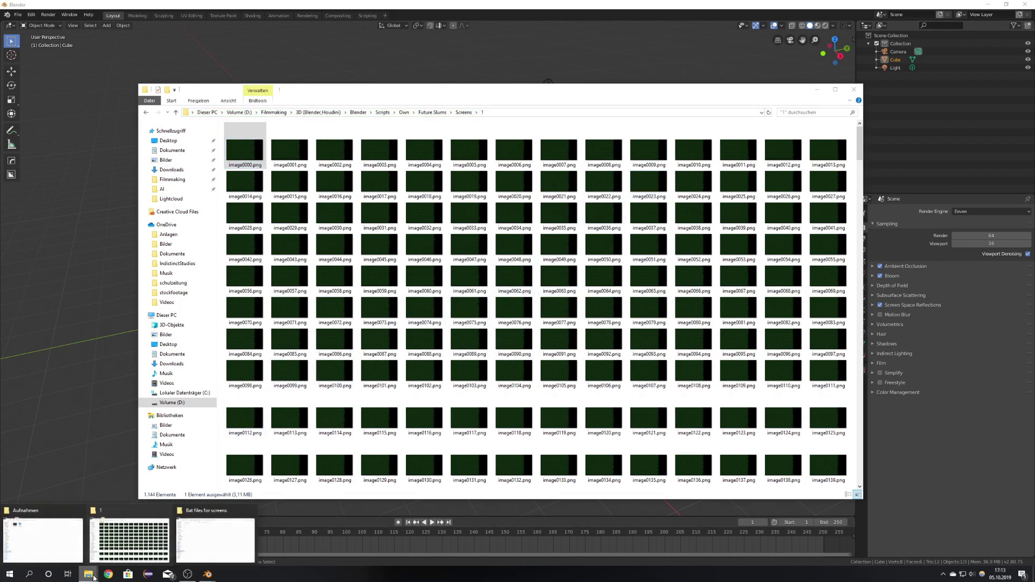
left_click(216, 539)
left_click(415, 173)
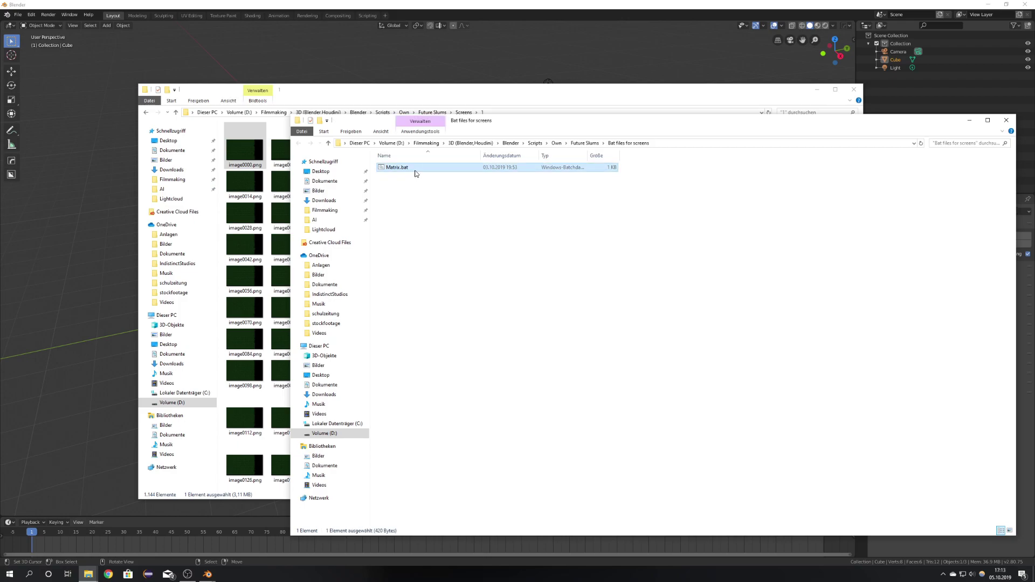
right_click(415, 173)
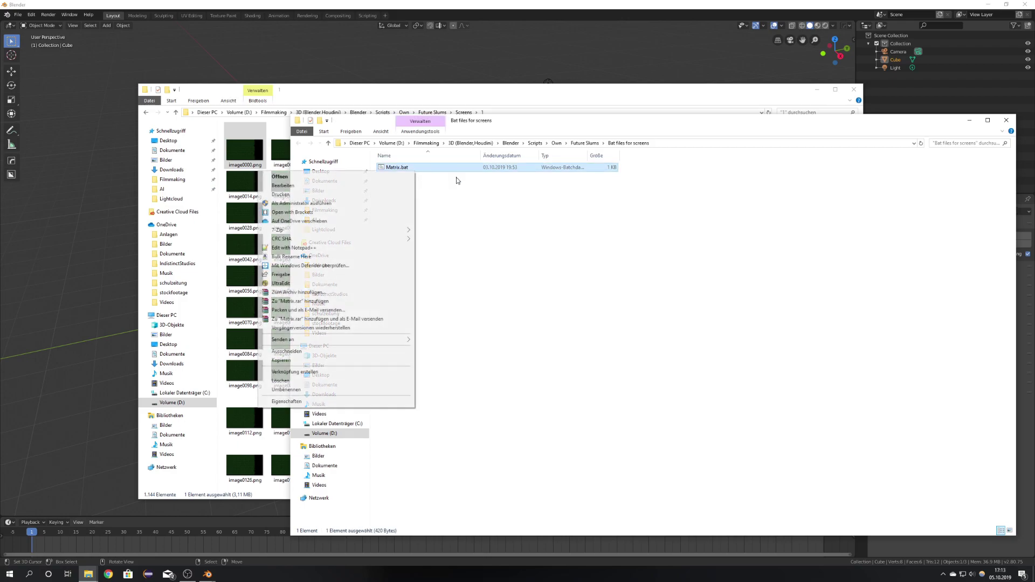
left_click(306, 247)
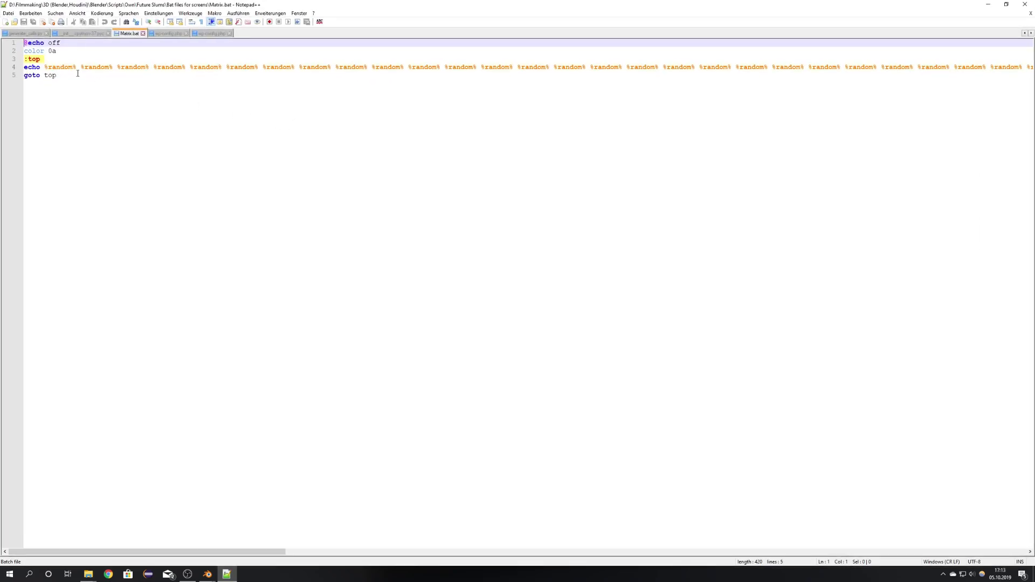
scroll(76, 71, "up", 2, "ctrl")
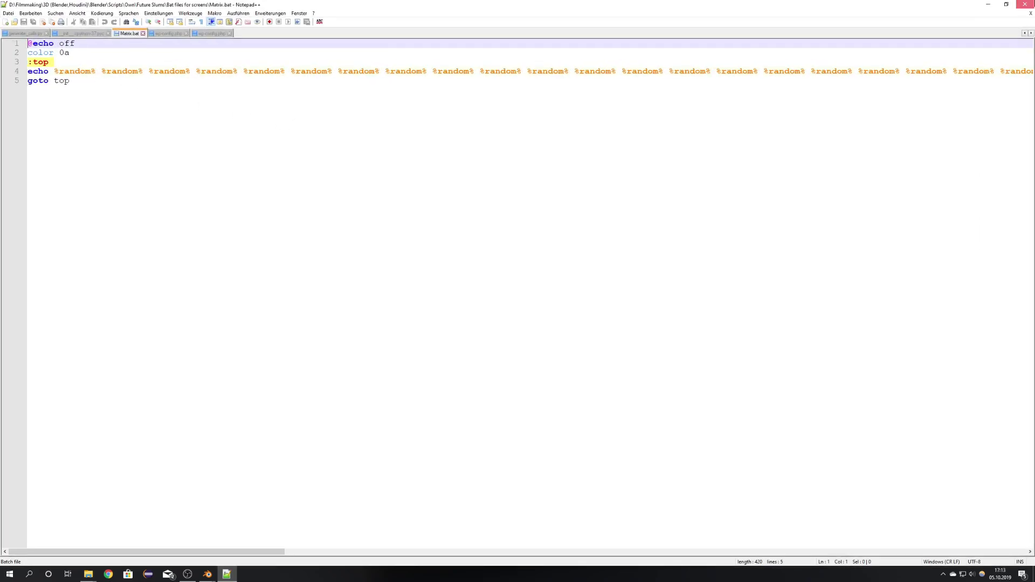
left_click(1033, 3)
Run Matrix.bat to watch its console output and close the console window
double_click(405, 168)
left_click_drag(391, 151, 574, 161)
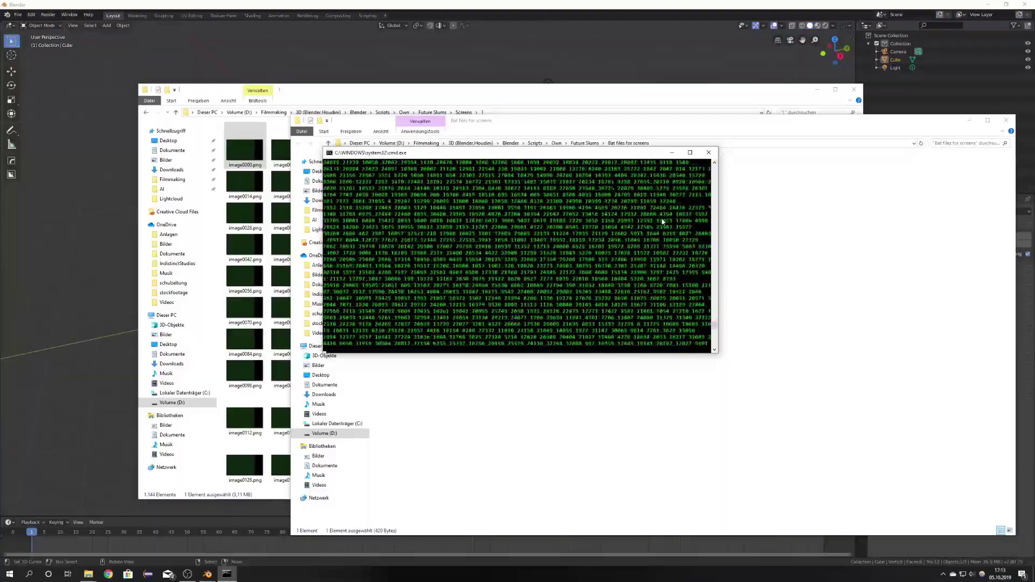
left_click(708, 153)
Switch back to Blender, delete the default cube and add a plane in its place
left_click(385, 2)
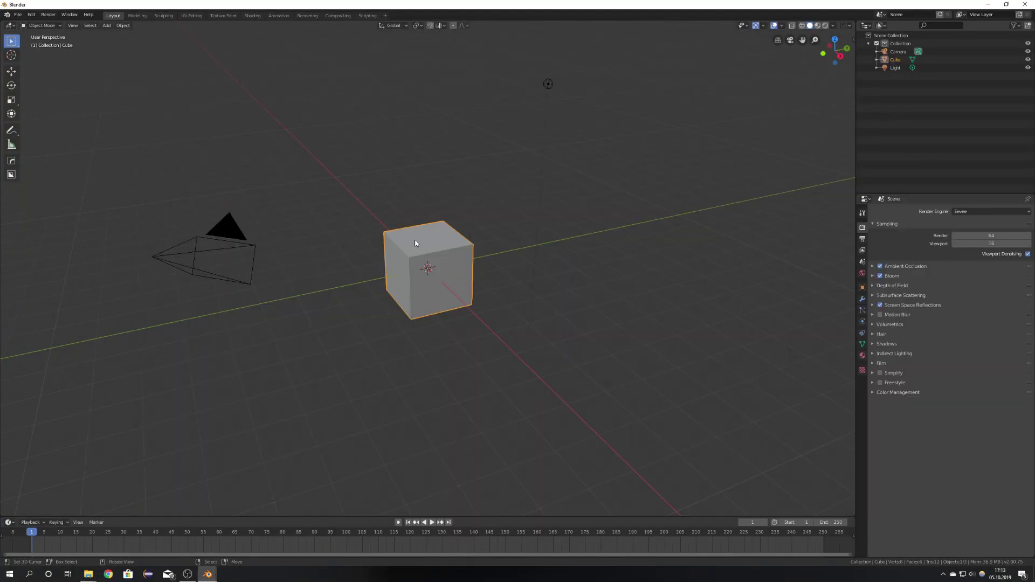
middle_click_drag(415, 240, 528, 310)
key("x")
left_click(463, 267)
key("shift+a")
left_click(482, 288)
Scale the plane by about 1.6 along the X axis and leave it selected
scroll(499, 307, "up", 4)
middle_click_drag(475, 283, 500, 286)
key("s")
key("x")
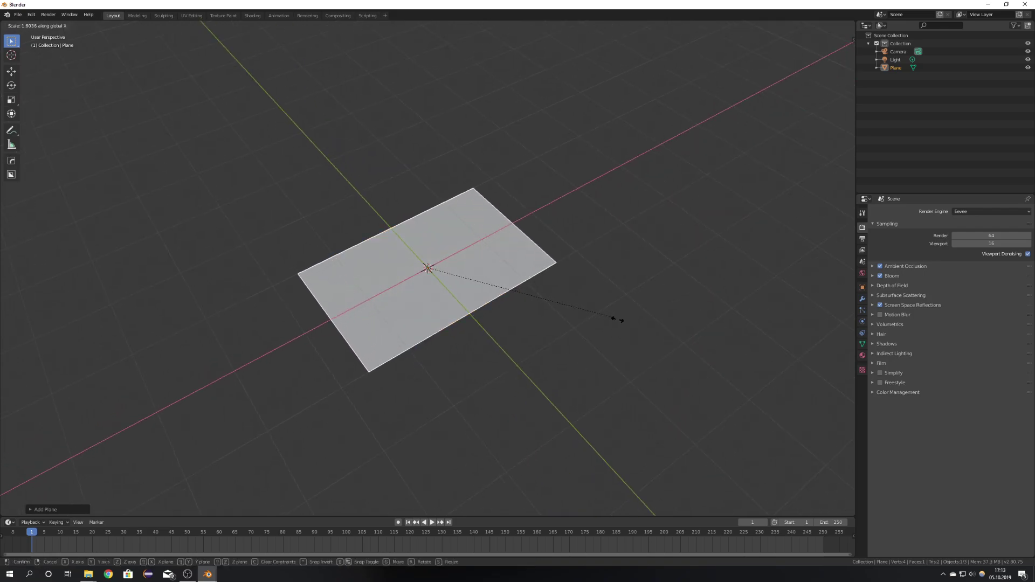
left_click(610, 317)
mouse_move(487, 268)
middle_mouse_down()
mouse_move(464, 305)
mouse_move(490, 261)
middle_mouse_up()
key("alt+a")
scroll(490, 261, "up", 2)
scroll(489, 261, "up", 2)
scroll(490, 261, "down", 4)
left_click(486, 280)
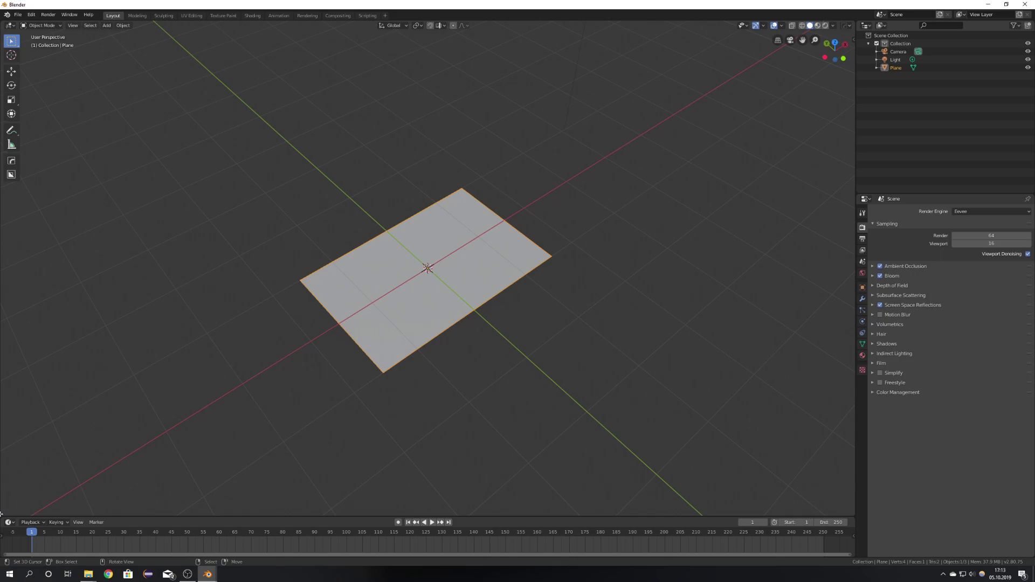
Split the 3D viewport horizontally and turn the lower area into a Shader Editor
left_click_drag(1, 514, 11, 205)
left_click(11, 209)
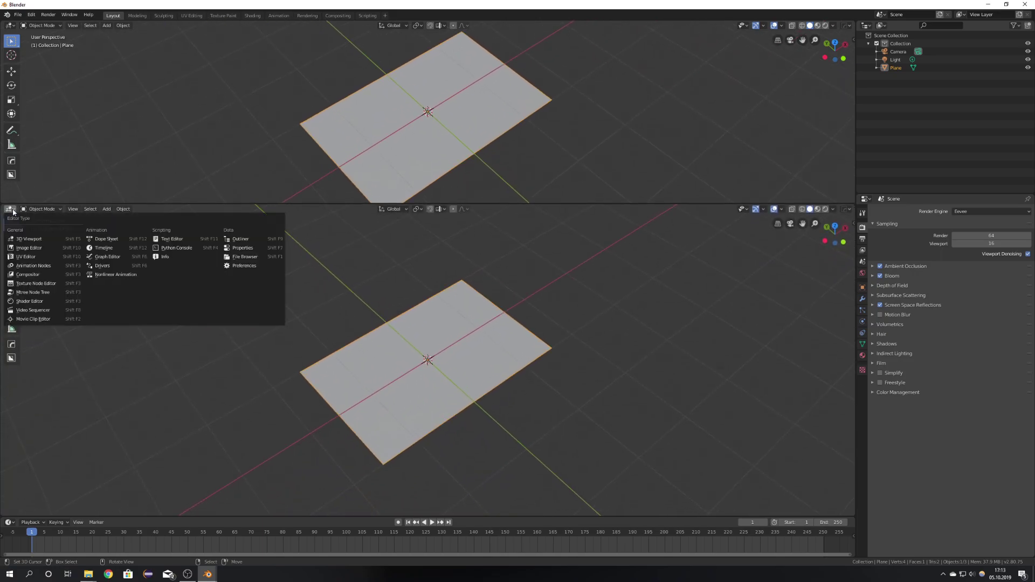
left_click(38, 301)
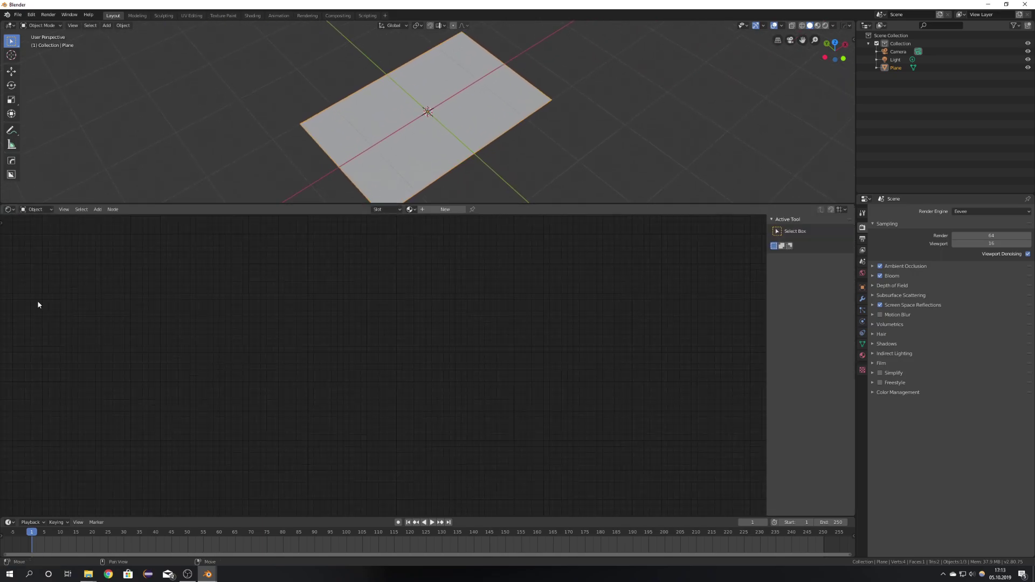
Create a new material for the plane and delete its Principled BSDF node
left_click(443, 209)
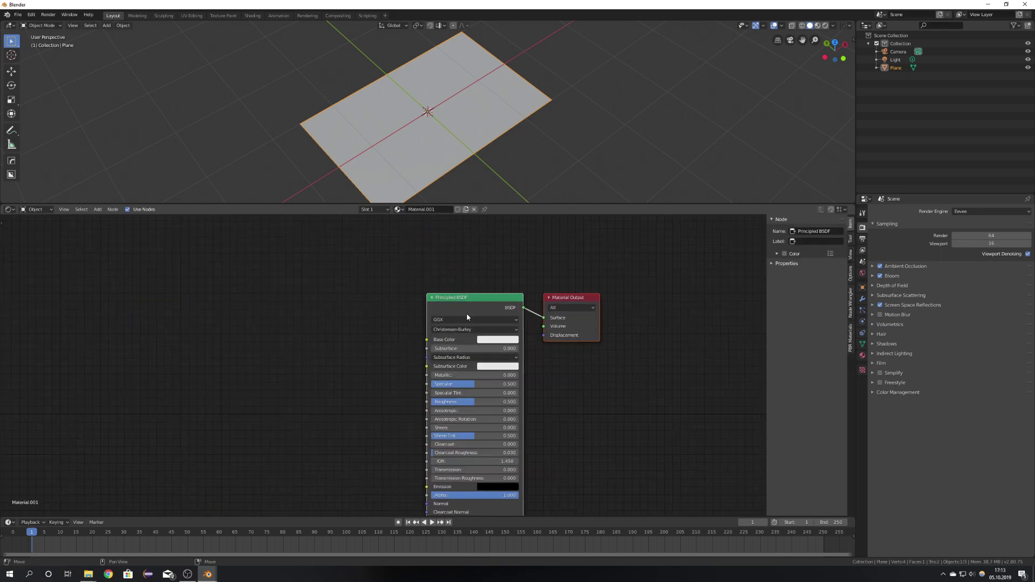
left_click_drag(467, 314, 371, 301)
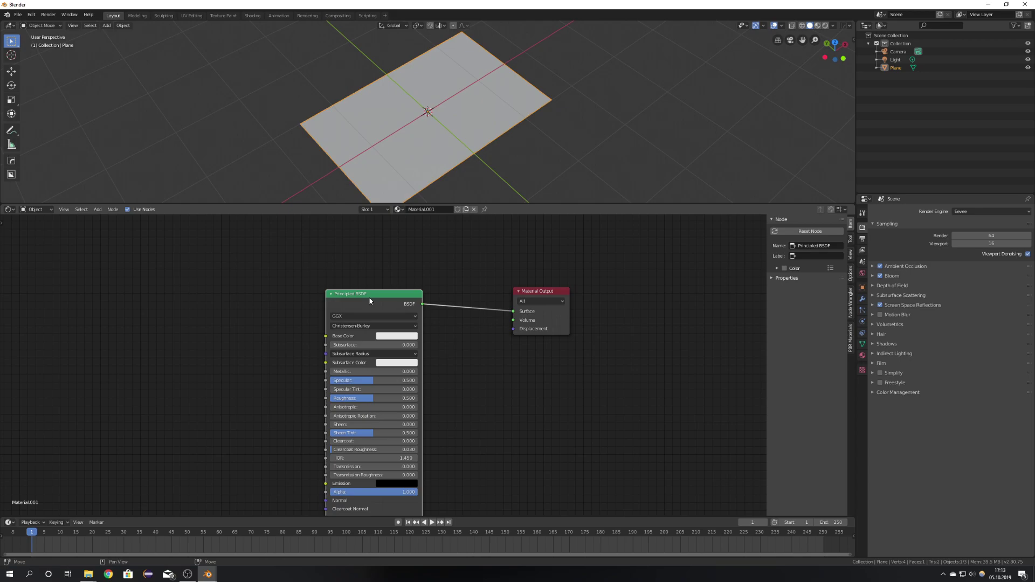
key("Delete")
middle_click_drag(348, 315, 450, 322)
Bring image0000.png from the image sequence folder into the material as an Image Texture node, well before the Material Output
mouse_move(88, 574)
left_click(108, 552)
left_click_drag(245, 149, 84, 314)
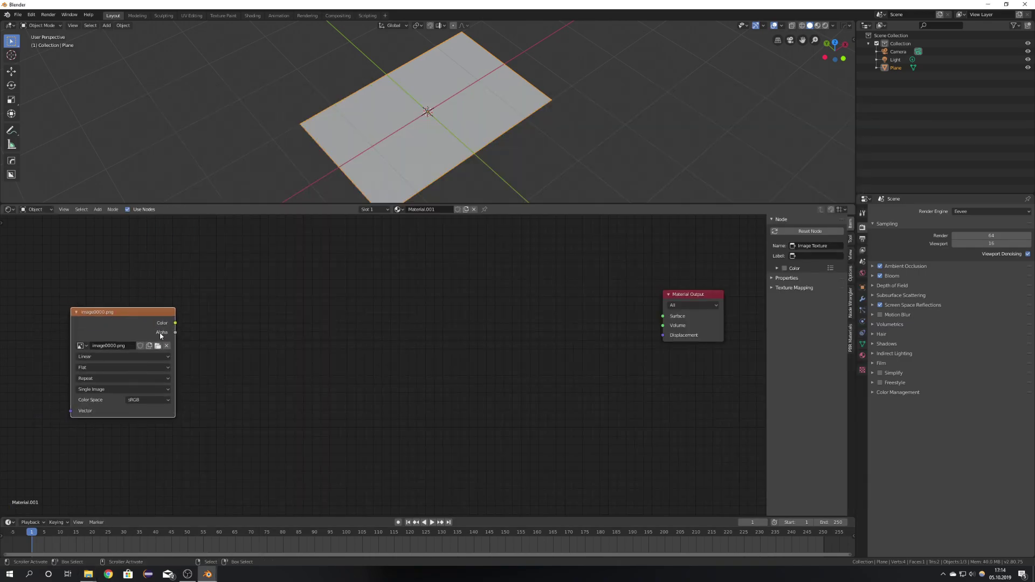
left_click_drag(160, 335, 198, 321)
middle_click_drag(381, 351, 364, 351)
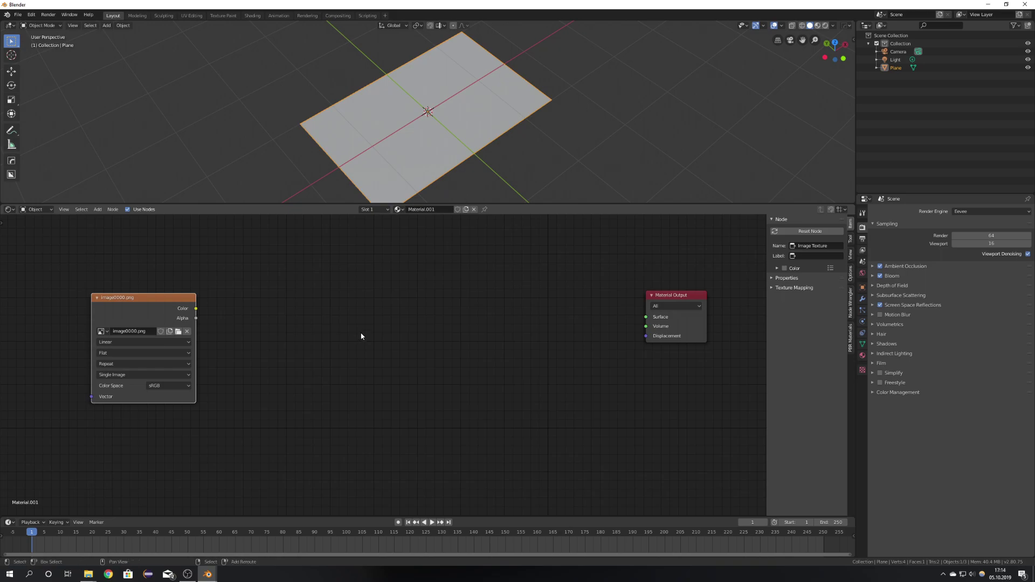
Add an empty Image Texture node between the existing nodes and delete it
key("shift+a")
left_click(361, 334)
type("imag")
left_click(403, 347)
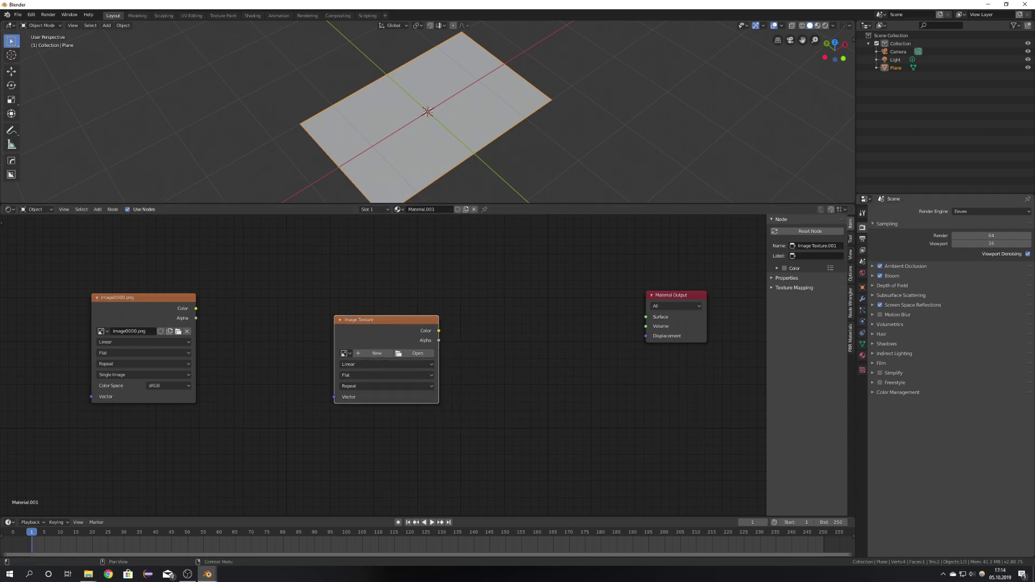
left_click_drag(409, 327, 398, 326)
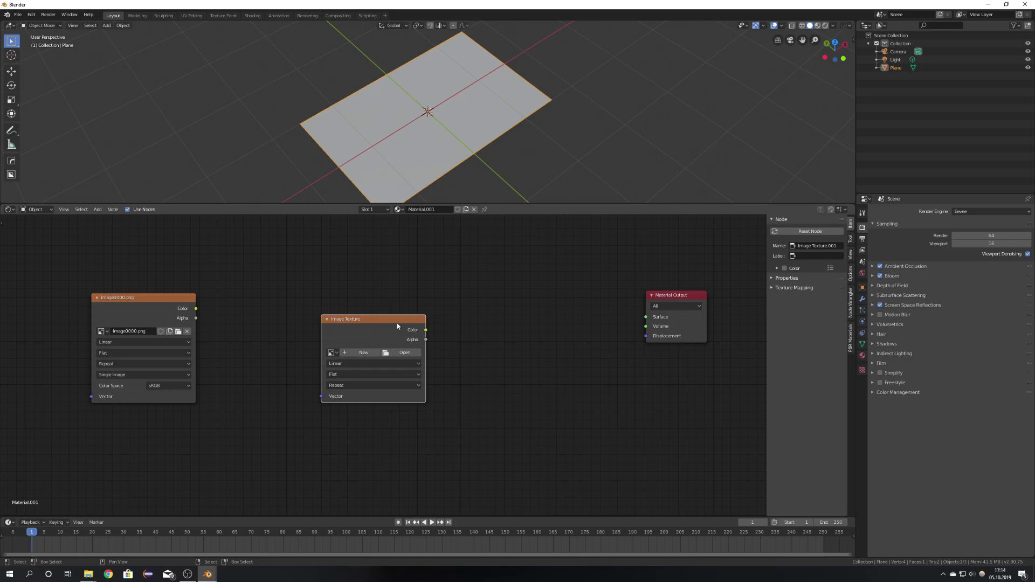
key("x")
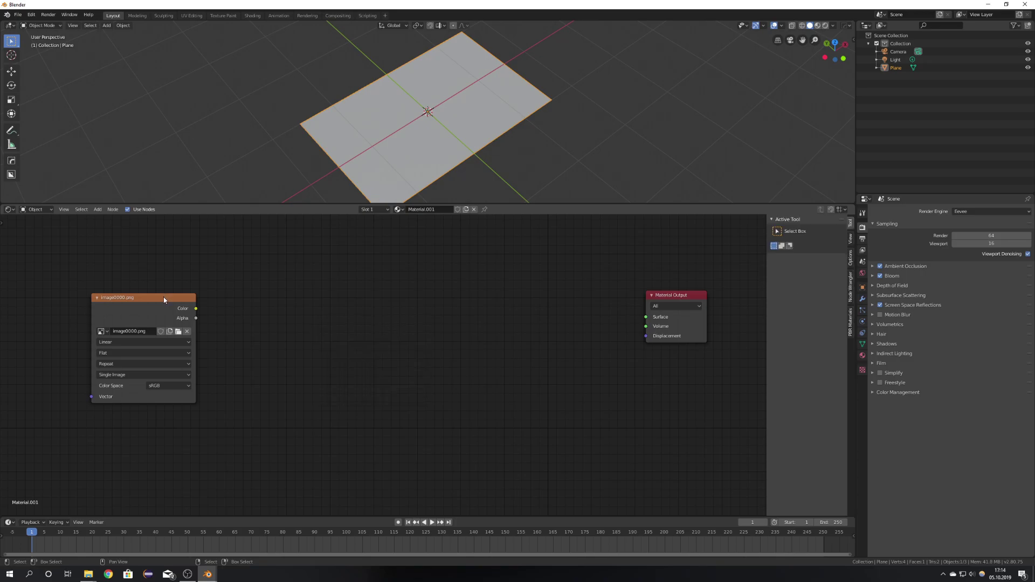
Reposition the image0000.png node and preview its color through an emission Viewer node linked to the Material Output
left_click_drag(154, 325, 224, 301)
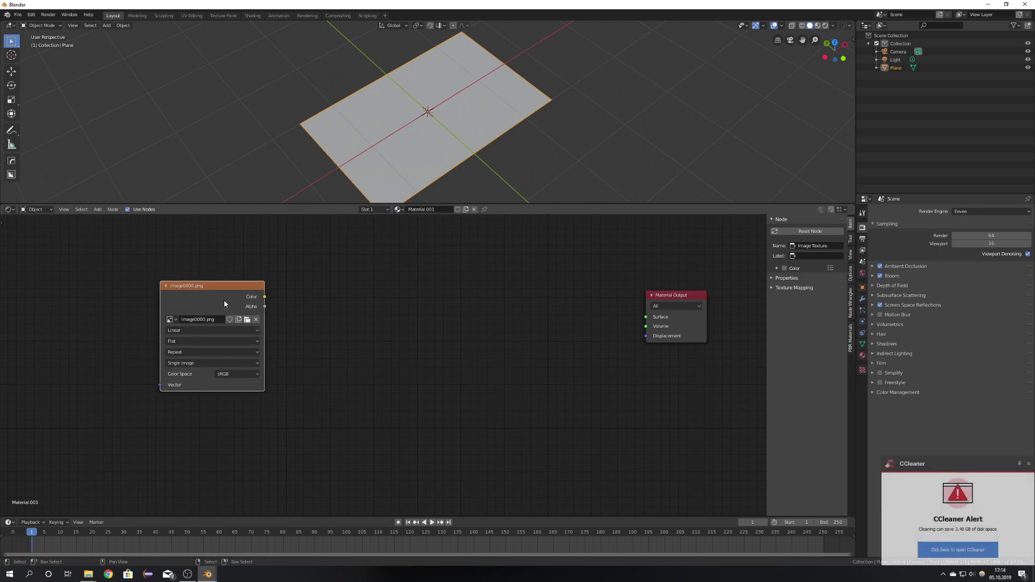
left_click_drag(224, 304, 223, 291)
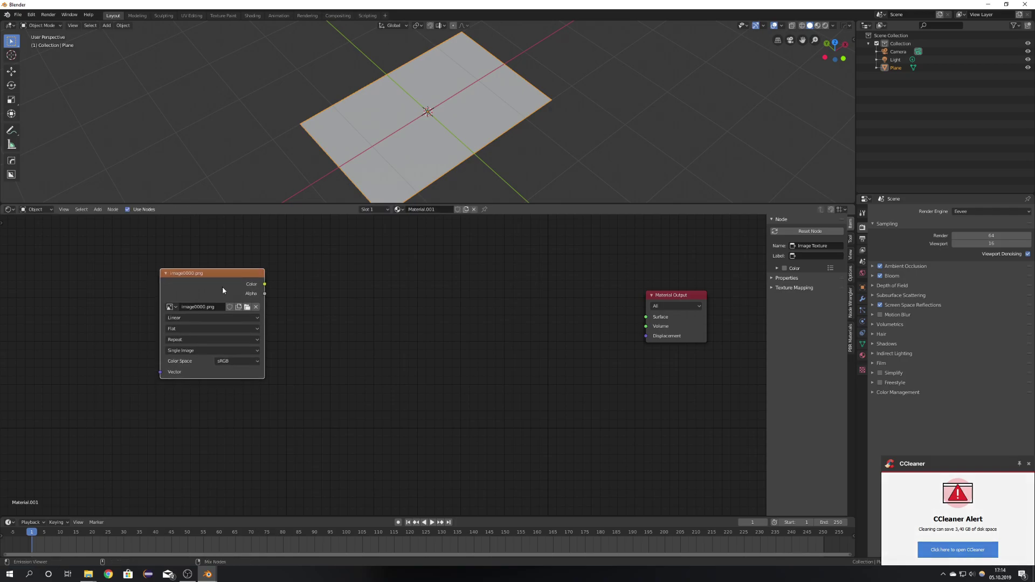
left_click(222, 286, "ctrl+shift")
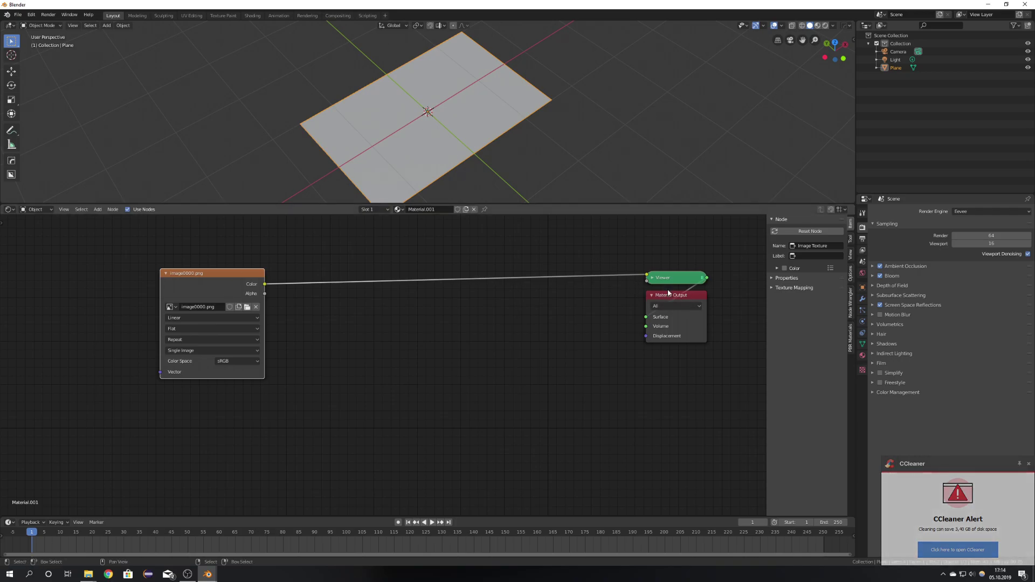
mouse_move(672, 280)
left_mouse_down()
mouse_move(657, 269)
mouse_move(668, 276)
left_mouse_up()
Switch the 3D viewport to Look Dev shading and inspect the number texture on the plane up close
middle_click_drag(447, 117, 428, 124)
key("z")
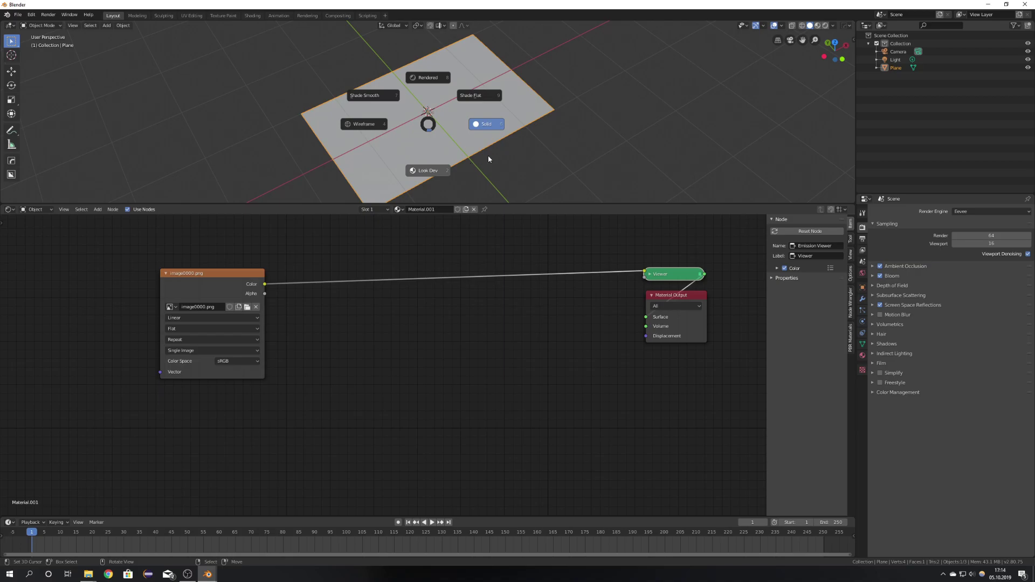
key("2")
mouse_move(489, 154)
middle_mouse_down()
mouse_move(439, 154)
mouse_move(465, 127)
mouse_move(462, 155)
mouse_move(508, 137)
mouse_move(486, 157)
mouse_move(458, 132)
middle_mouse_up()
scroll(431, 159, "up", 6)
scroll(486, 157, "up", 5)
scroll(486, 156, "down", 7)
scroll(460, 135, "up", 5)
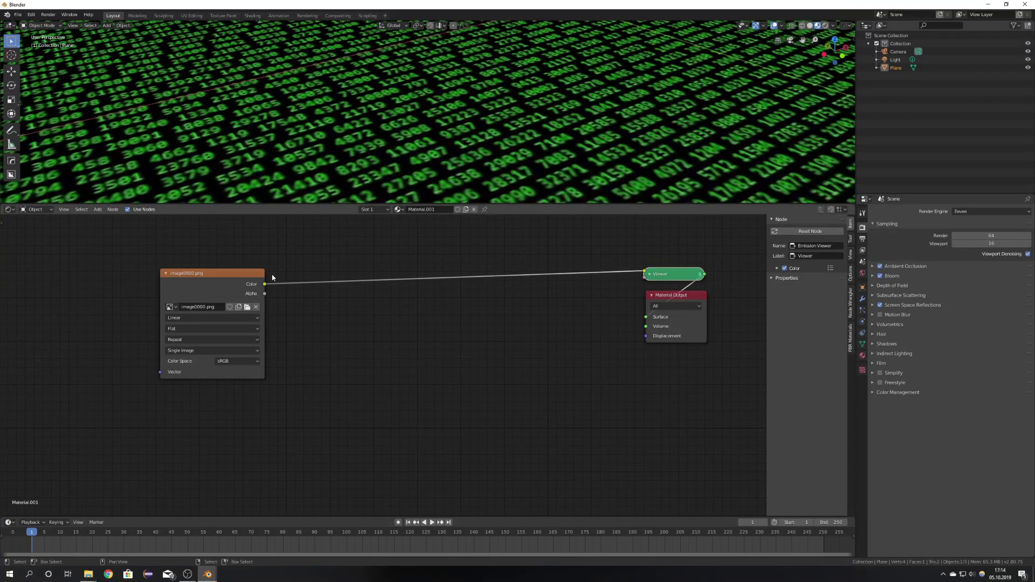
Set the image0000.png texture's interpolation to Closest and adjust the node's position
left_click_drag(239, 276, 324, 296)
left_click(311, 338)
left_click(310, 338)
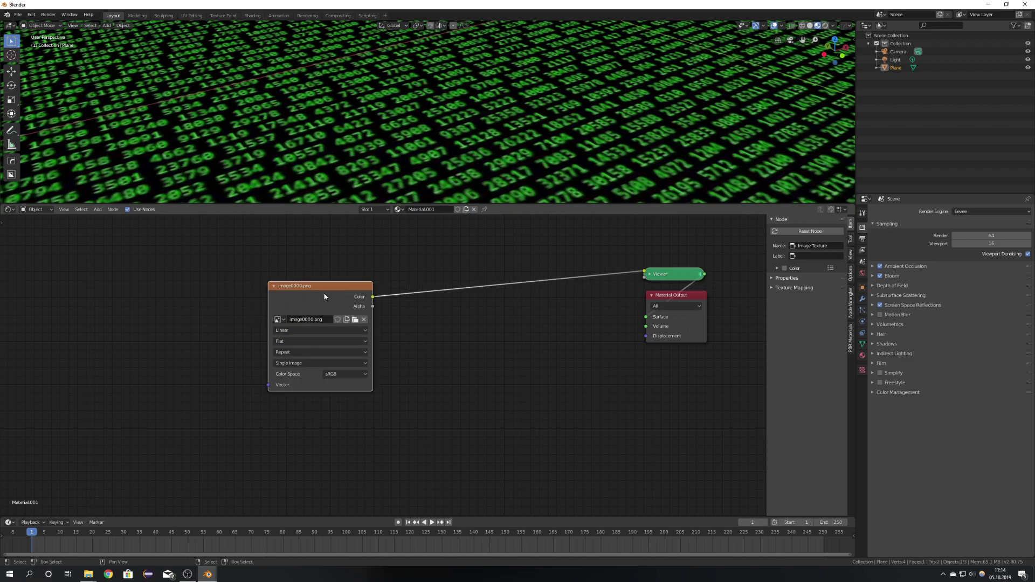
middle_click_drag(421, 157, 458, 141)
left_click(321, 331)
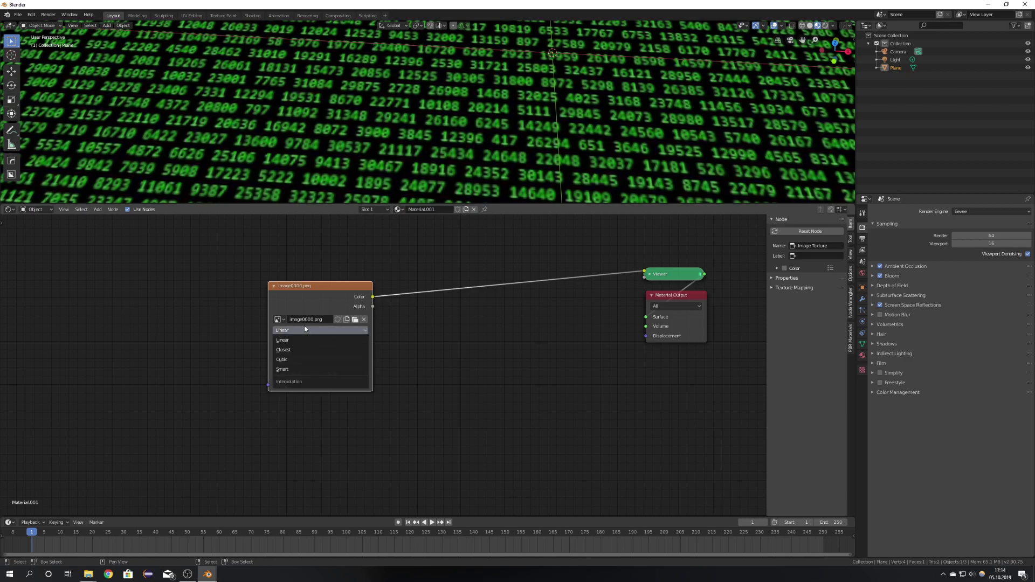
left_click(294, 350)
left_click_drag(315, 311, 296, 310)
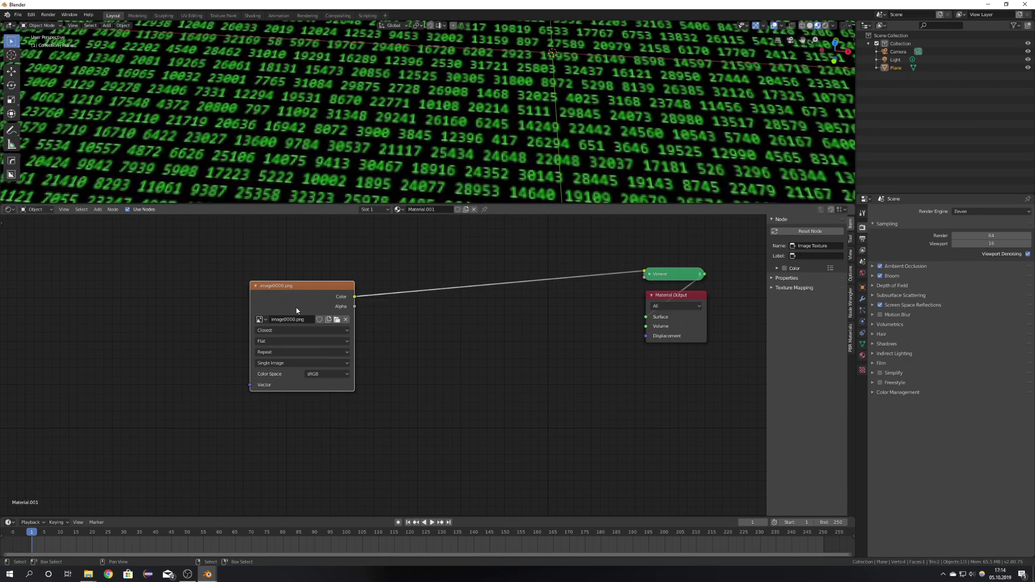
Compare the texture's interpolation up close by switching it to Linear and back to Closest
scroll(395, 155, "up", 5)
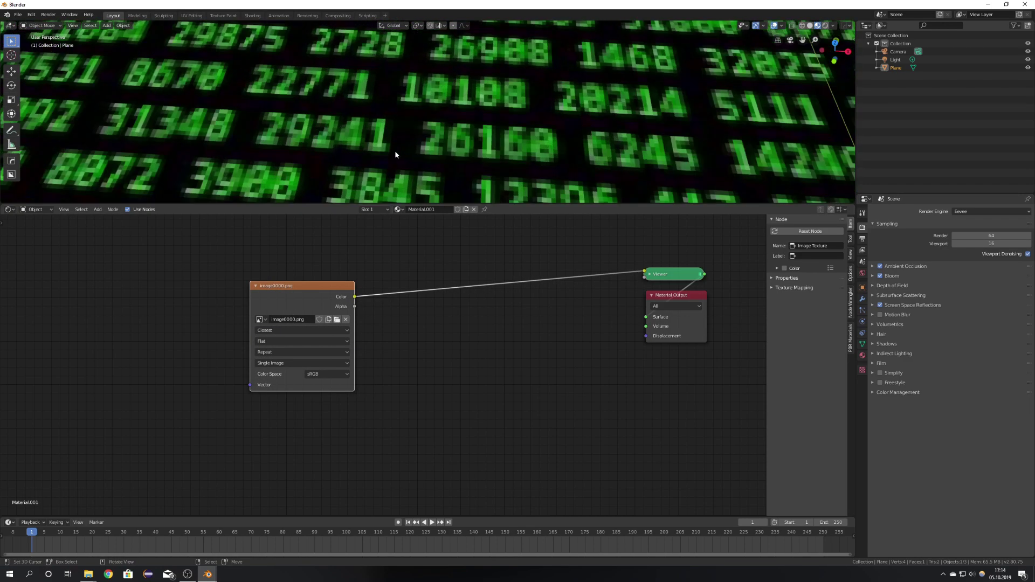
left_click(308, 330)
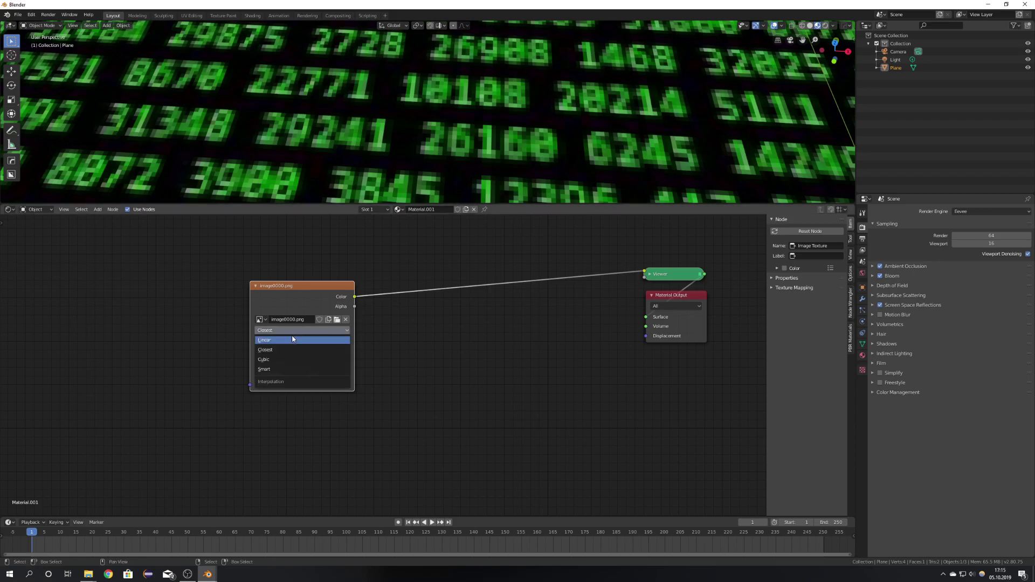
left_click(293, 338)
left_click(293, 330)
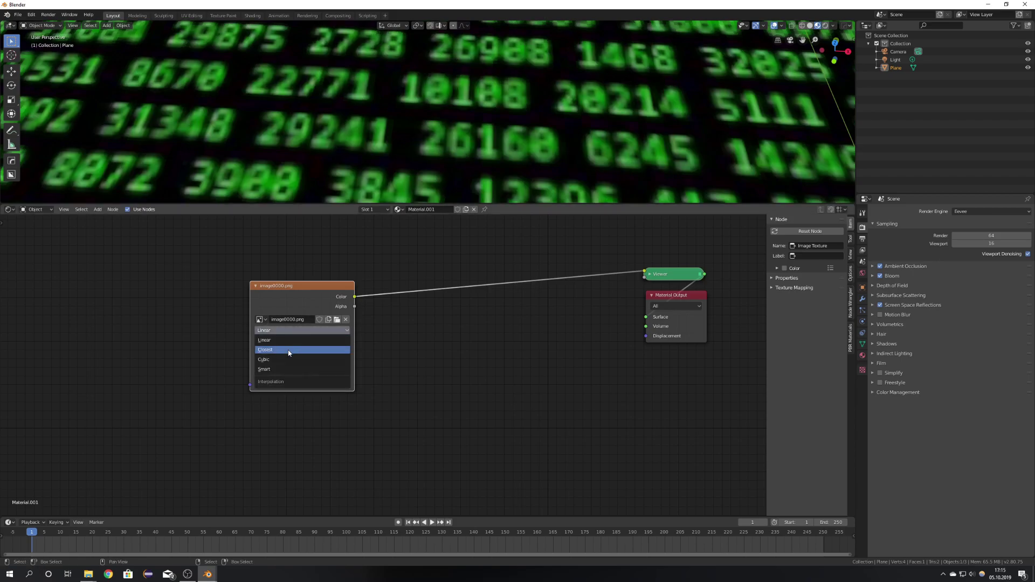
left_click(292, 345)
Move the image0000.png texture node closer to the Viewer node
scroll(439, 127, "down", 3)
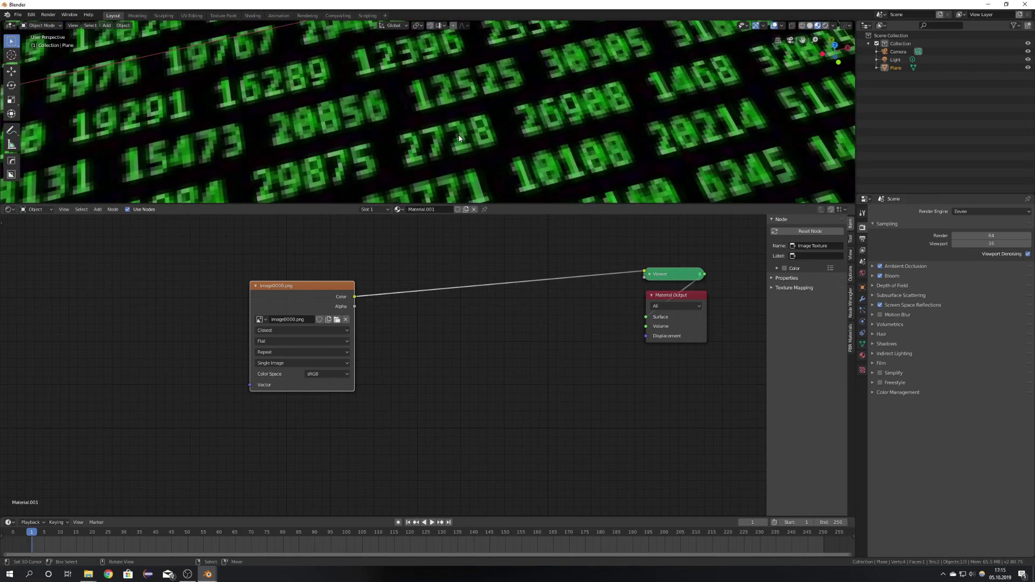
scroll(455, 144, "down", 5)
middle_click_drag(455, 145, 508, 143)
left_click_drag(292, 307, 355, 295)
middle_click_drag(360, 299, 368, 305)
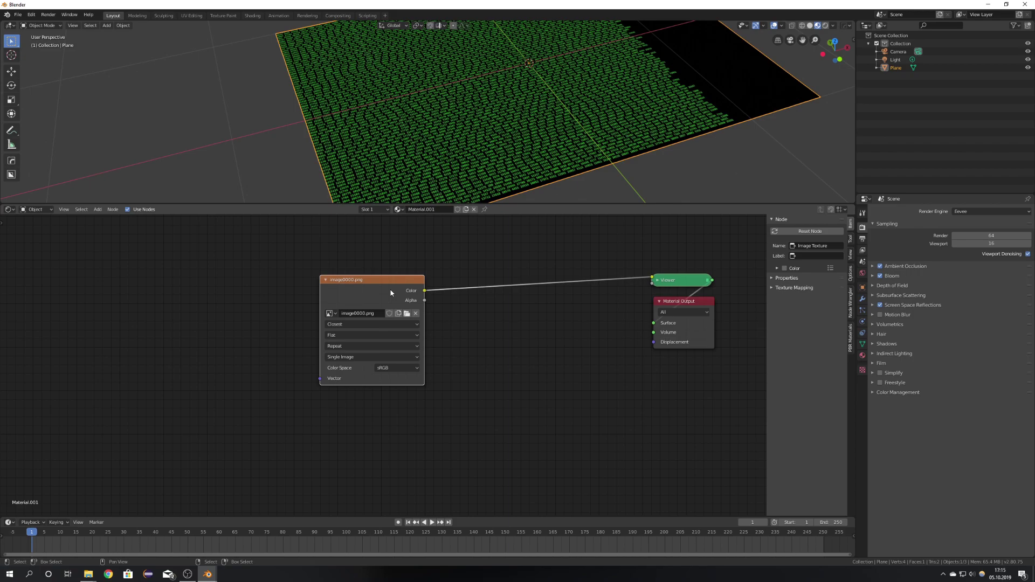
Add Texture Coordinate and Mapping nodes feeding the image0000.png texture and move both well away from it
key("ctrl+t")
middle_click_drag(126, 300, 268, 318)
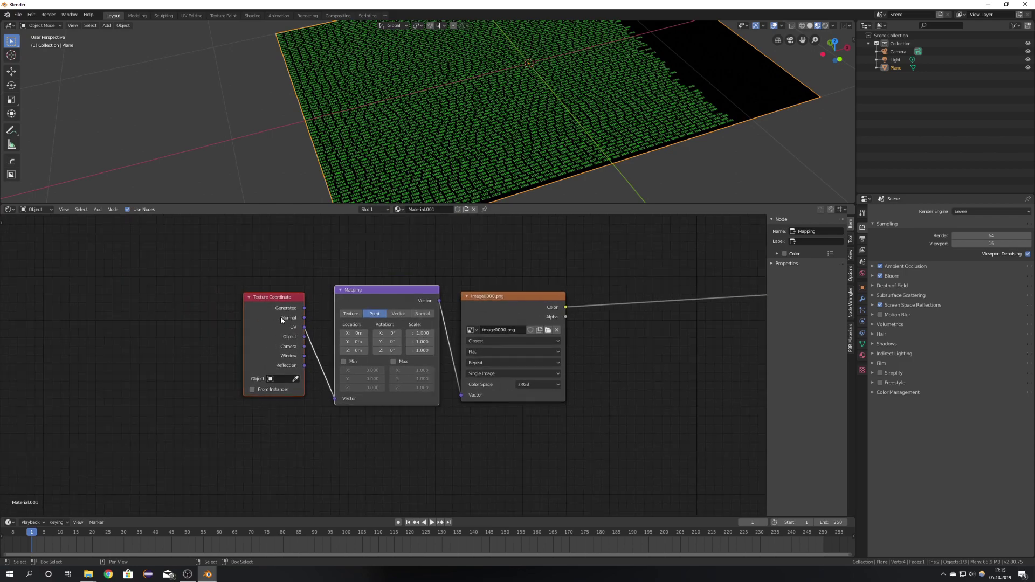
left_click(268, 318)
left_click(364, 298)
scroll(399, 388, "down", 3)
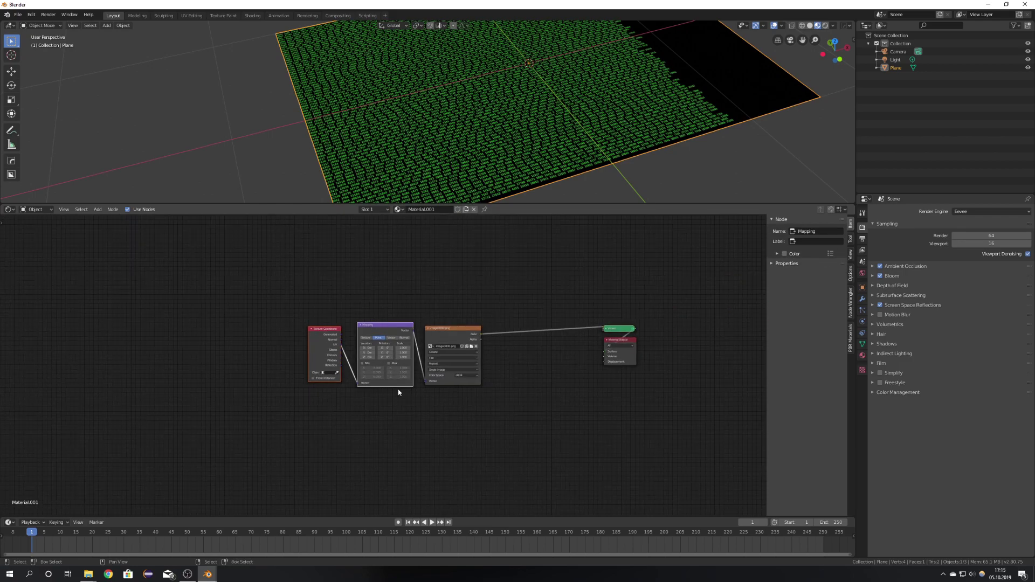
key("g")
left_click(207, 371)
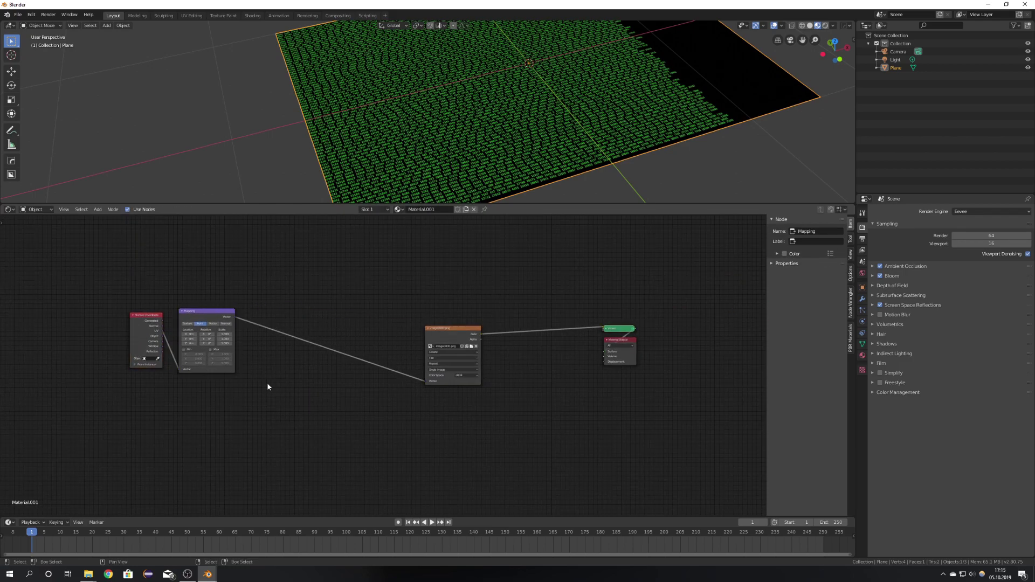
Inspect the numbers on the plane up close and shift the image0000.png texture node slightly upward
scroll(463, 105, "up", 6)
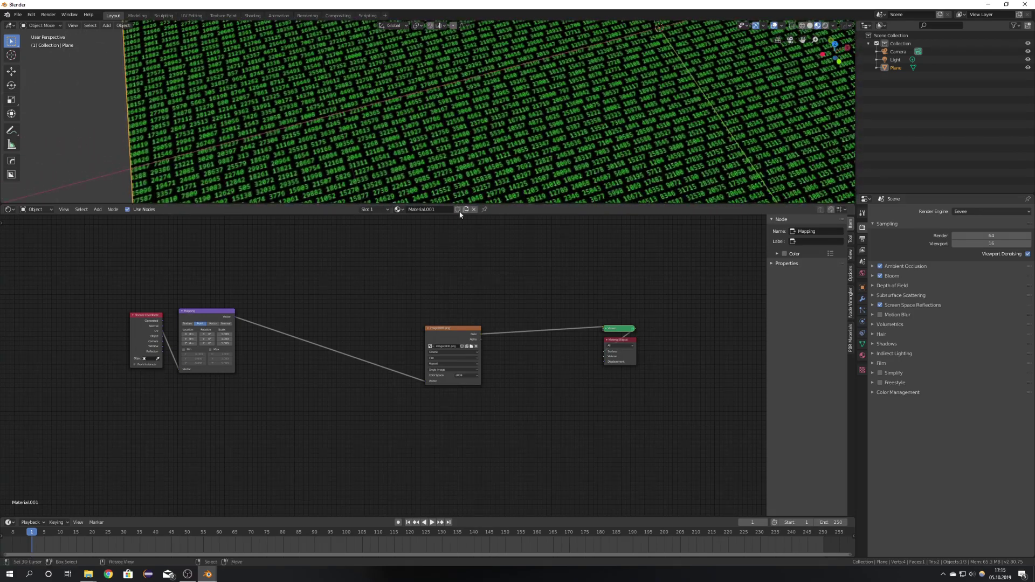
mouse_move(360, 331)
middle_mouse_down()
mouse_move(395, 322)
mouse_move(366, 336)
middle_mouse_up()
scroll(393, 317, "up", 4)
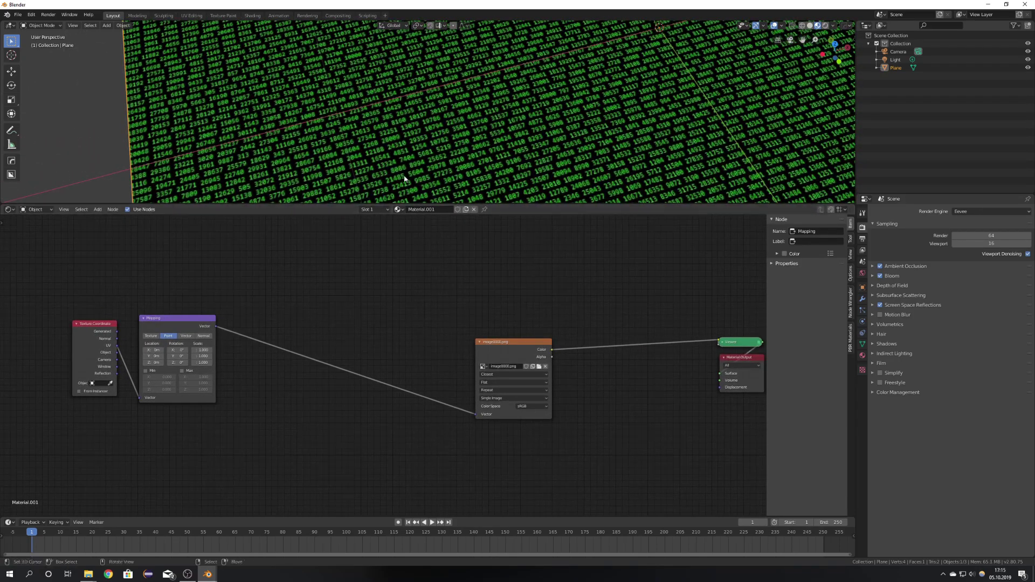
middle_click_drag(409, 169, 488, 143)
scroll(428, 138, "up", 4)
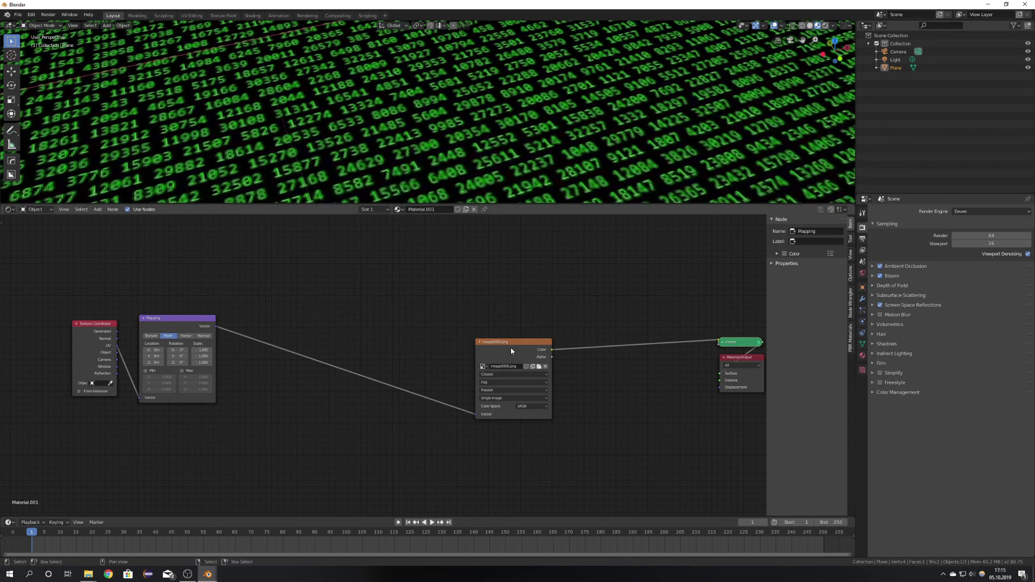
left_click_drag(511, 351, 510, 330)
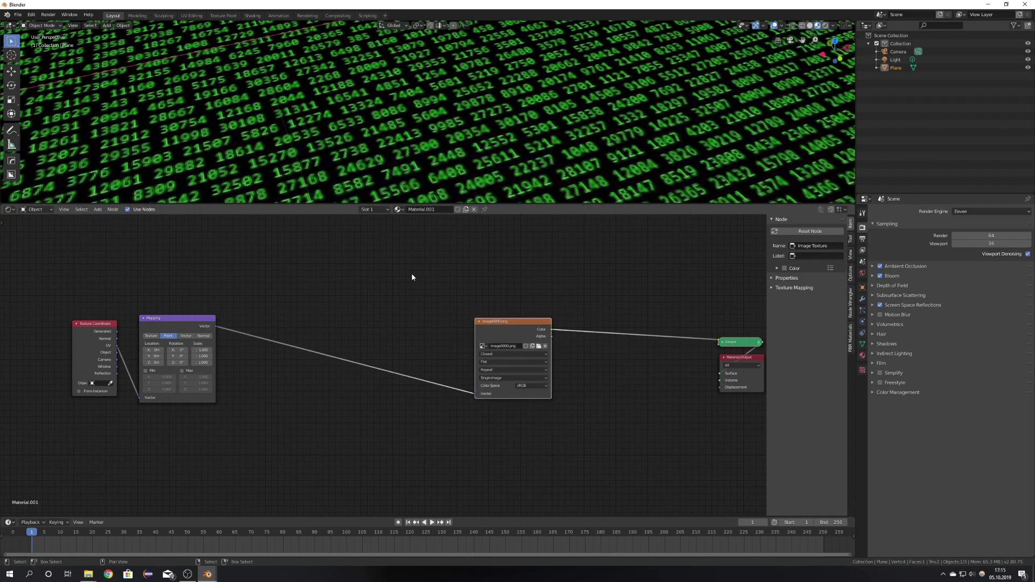
Insert a Separate XYZ node on the link right after the Mapping node
middle_click_drag(347, 296, 370, 299)
key("shift+a")
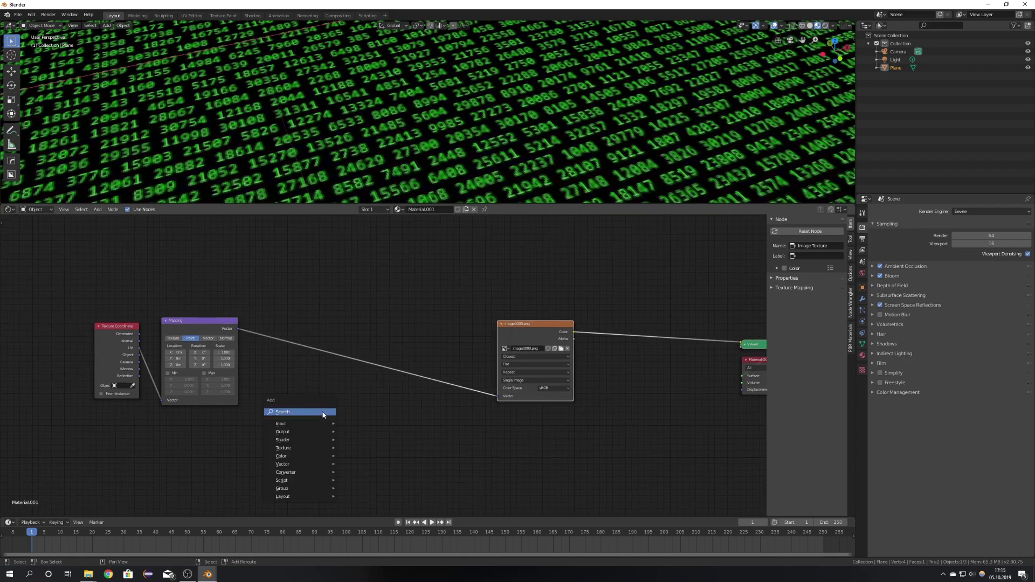
left_click(324, 413)
type("sp")
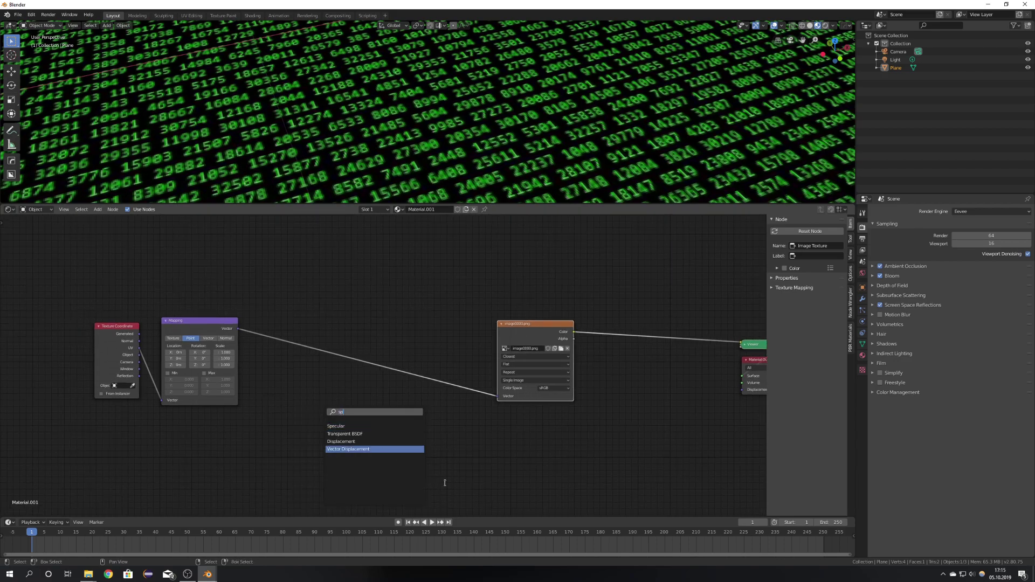
type("ar")
key("BackSpace")
key("BackSpace")
key("BackSpace")
type("ap")
key("BackSpace")
key("BackSpace")
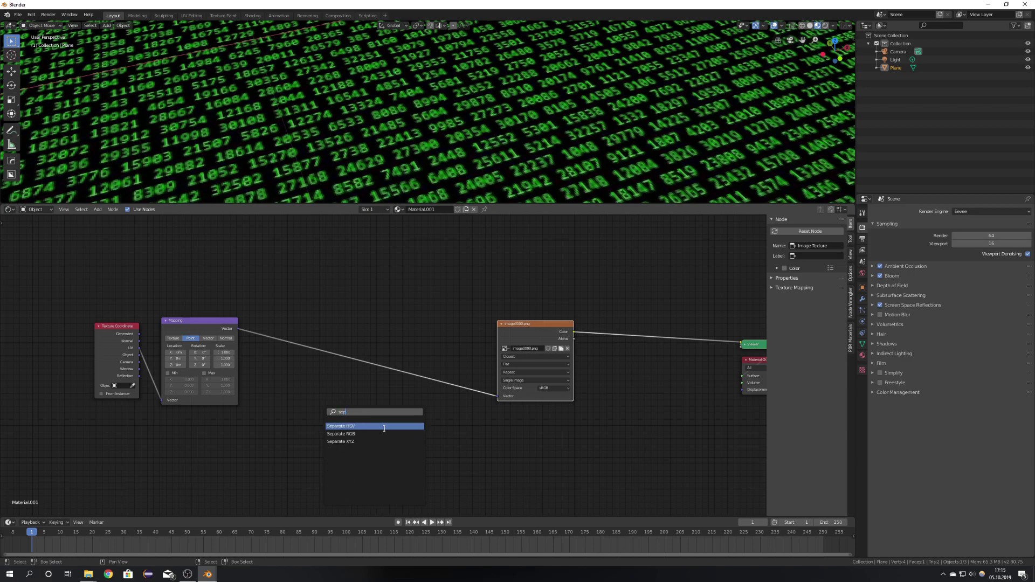
left_click(384, 441)
left_click(325, 409)
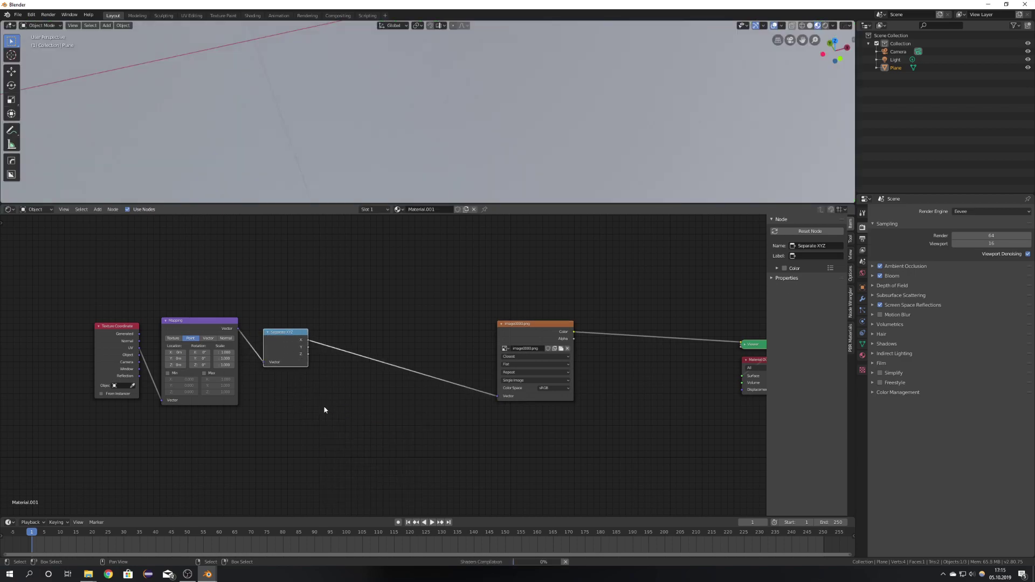
Insert a Combine XYZ node between Separate XYZ and the image texture, and space the two nodes apart
key("shift+a")
type("com")
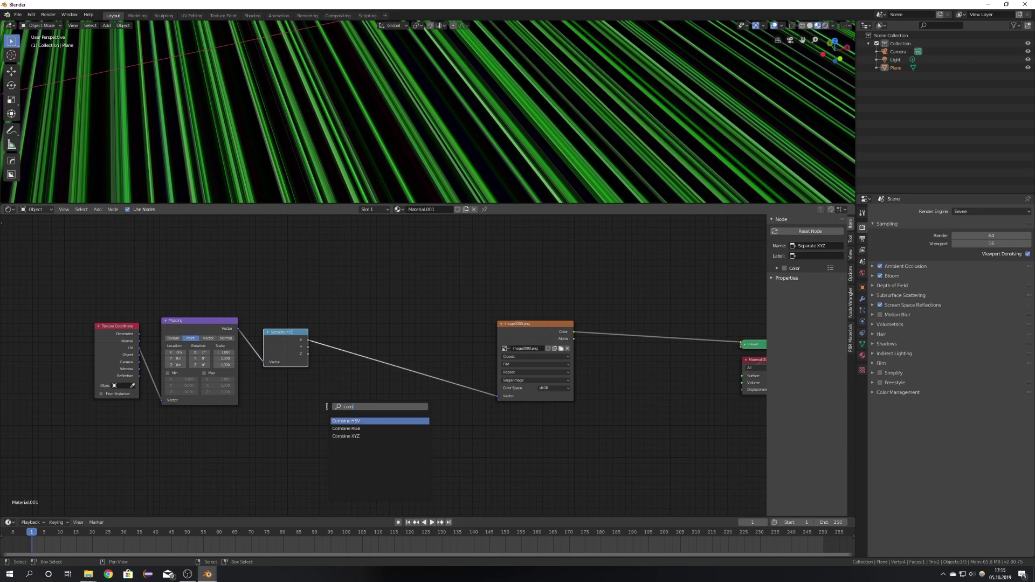
left_click(363, 435)
left_click(418, 352)
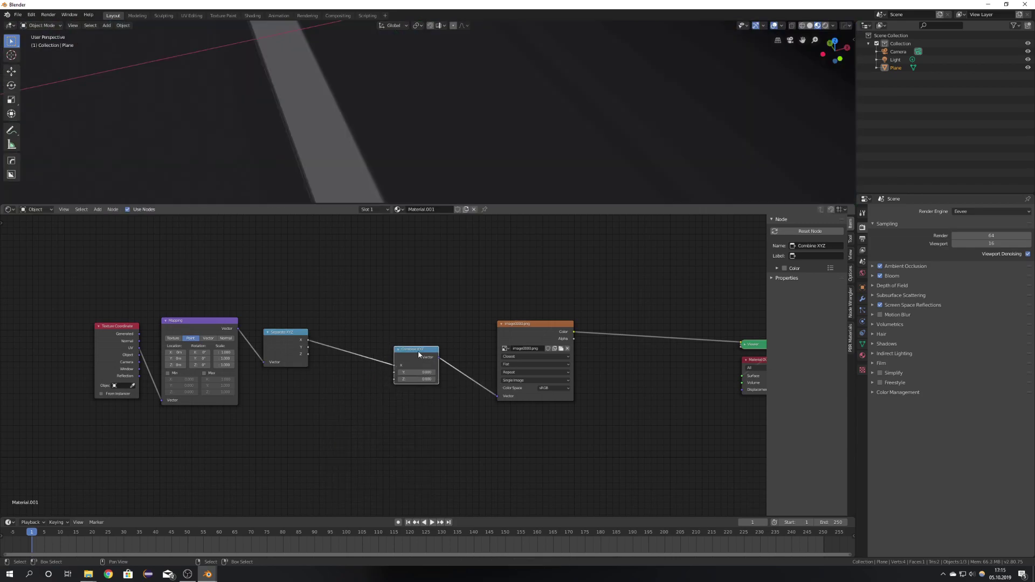
left_click_drag(418, 351, 436, 341)
left_click_drag(283, 342, 276, 349)
Connect the Y and Z outputs of Separate XYZ to the matching inputs of Combine XYZ
scroll(393, 143, "down", 5)
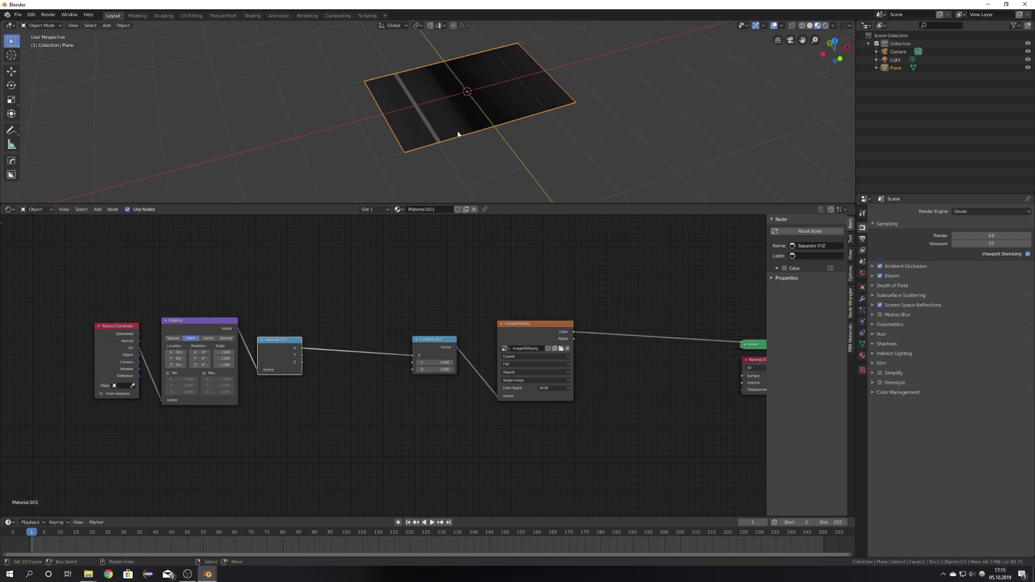
scroll(454, 138, "up", 7)
scroll(278, 366, "up", 2)
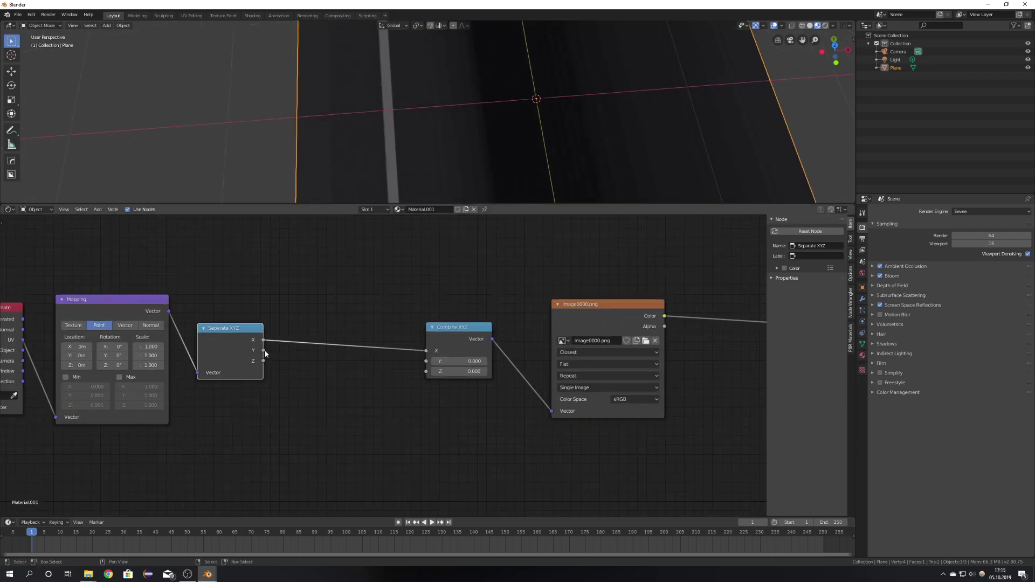
left_click_drag(263, 350, 426, 372)
scroll(429, 371, "down", 3)
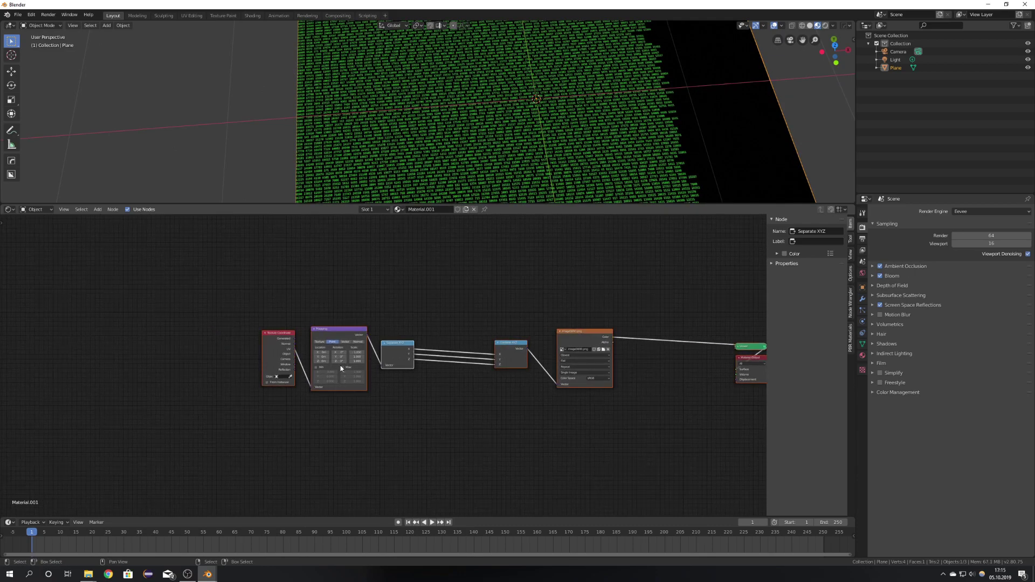
Spread the coordinate, Mapping, Separate XYZ and Combine XYZ nodes to leave a wide gap between Separate and Combine
scroll(425, 141, "down", 5)
scroll(425, 141, "up", 5)
left_click_drag(278, 333, 161, 329)
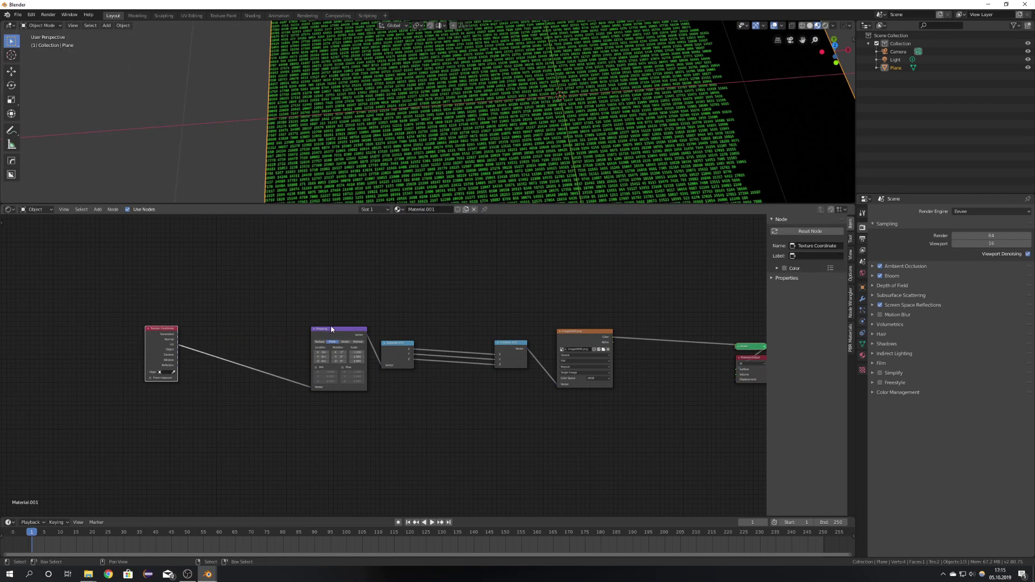
left_click_drag(353, 333, 229, 326)
left_click_drag(397, 344, 268, 345)
left_click_drag(519, 362, 546, 360)
Add a Math node below the Separate XYZ links and set its operation to Multiply
middle_click_drag(442, 406, 458, 390)
key("shift+a")
left_click(458, 390)
type("math")
key("Return")
left_click(331, 387)
scroll(331, 386, "up", 1)
left_click(328, 407)
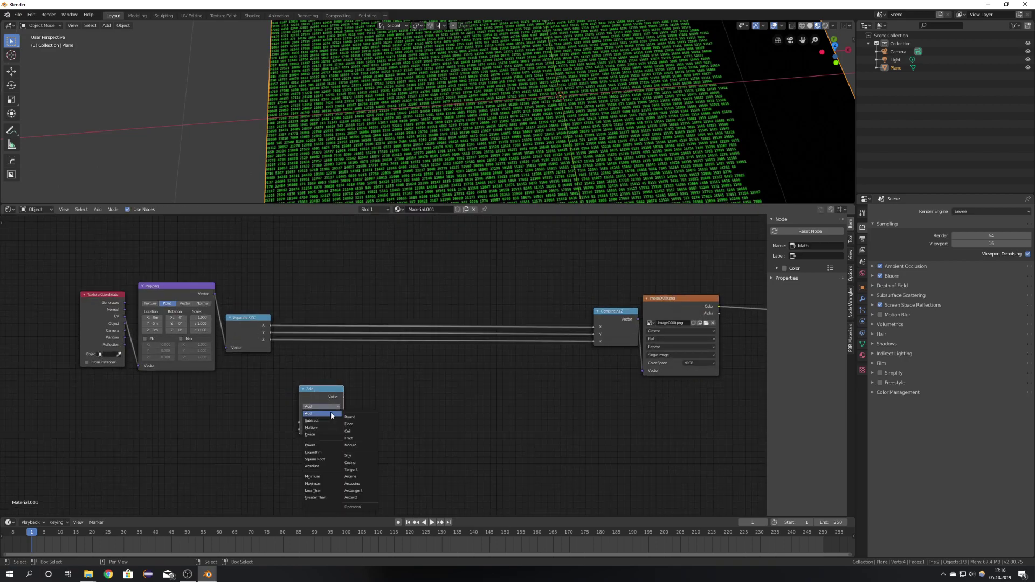
left_click(328, 428)
Duplicate the Multiply node twice and place the copies in a row beside it
key("shift+d")
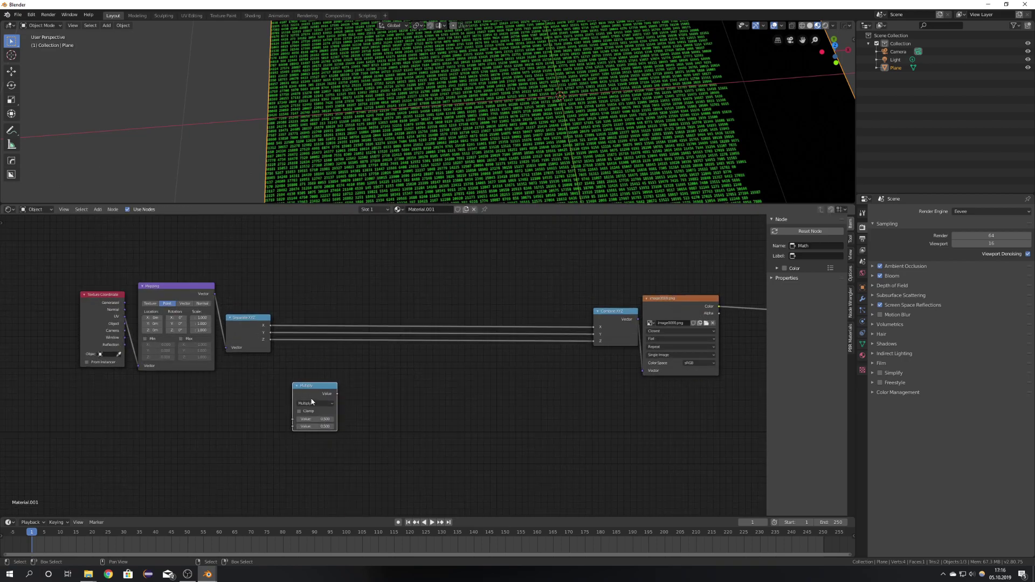
left_click(384, 398)
key("shift+d")
left_click(462, 402)
Set the second math node's operation to Round and the third's to Divide
scroll(398, 418, "up", 2)
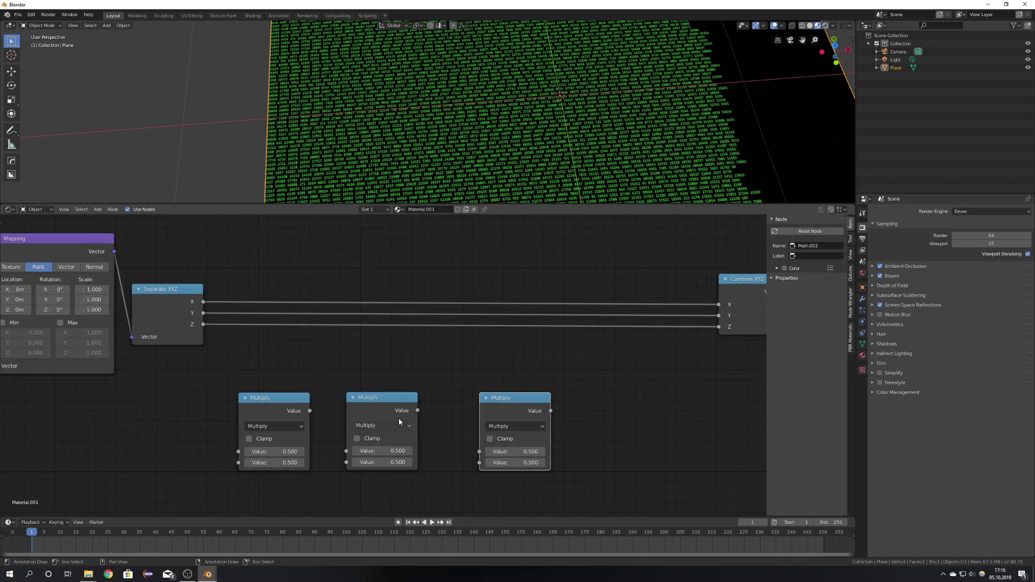
left_click(389, 426)
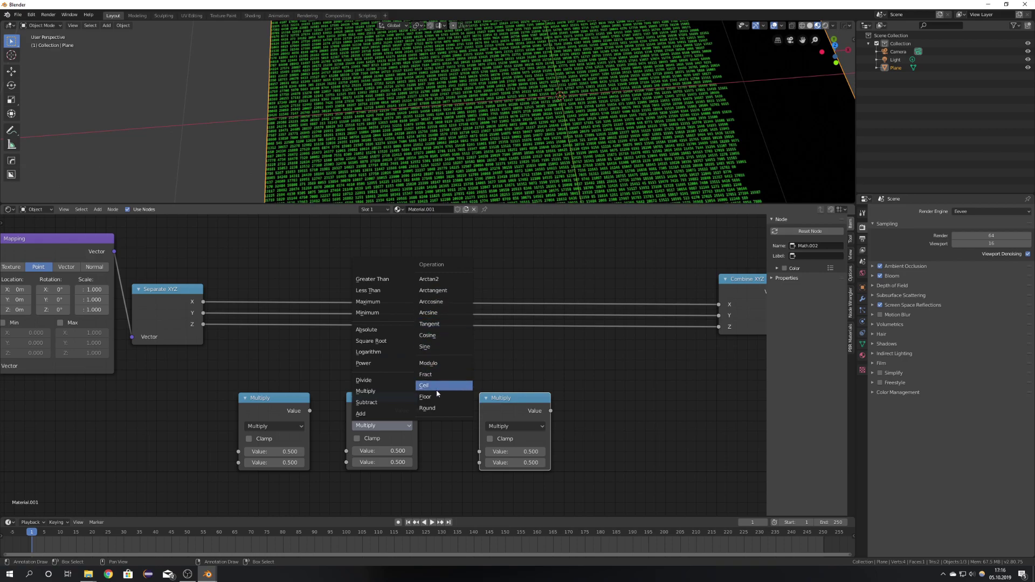
left_click(431, 408)
left_click(504, 426)
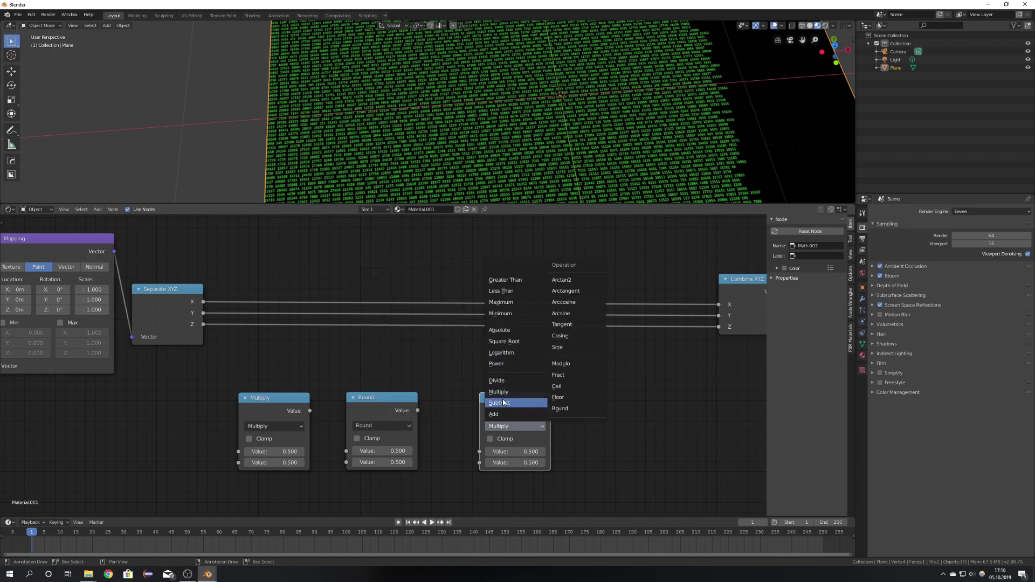
left_click(499, 381)
Chain the Multiply output into Round and the Round output into Divide's first value, evening out the node spacing
middle_click_drag(289, 426, 371, 391)
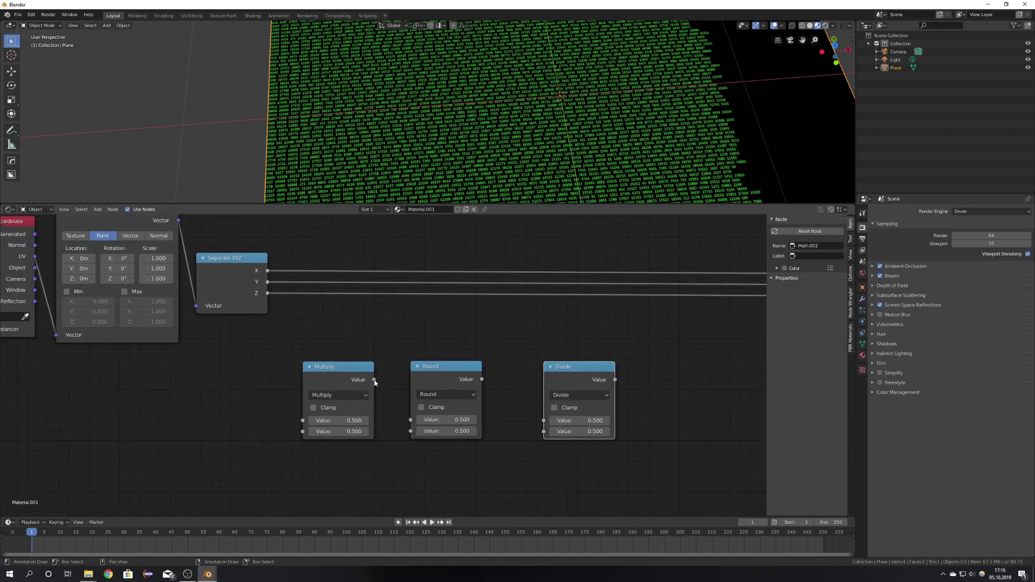
left_click_drag(374, 380, 382, 290)
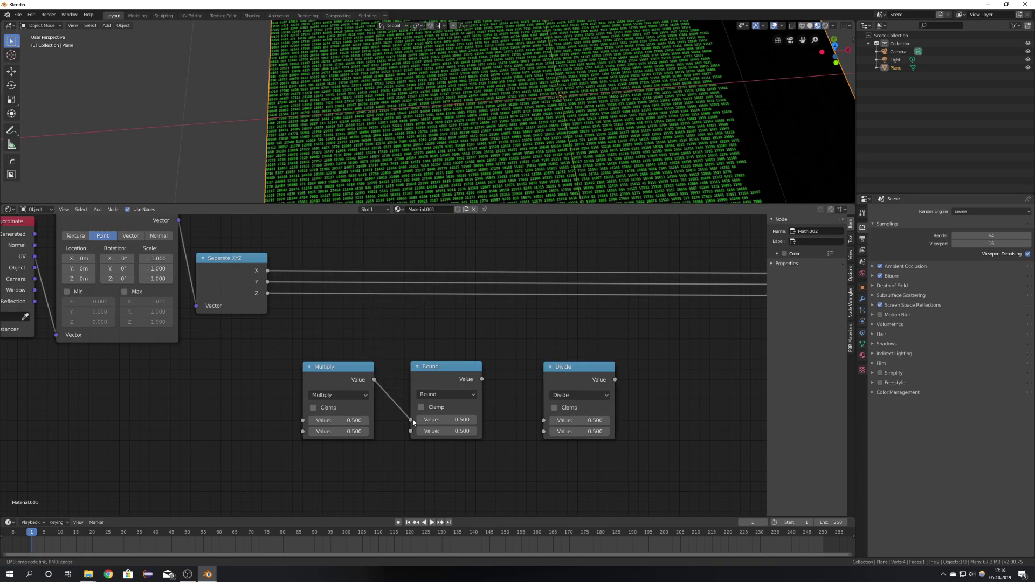
left_click_drag(412, 419, 412, 420)
left_click(463, 380)
left_click_drag(483, 380, 496, 366)
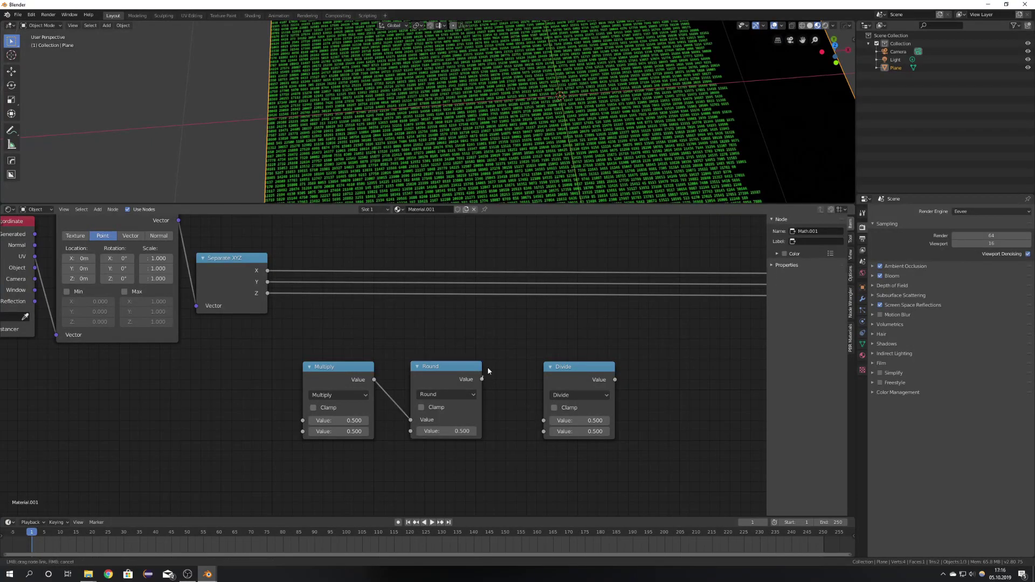
left_click_drag(548, 424, 548, 424)
scroll(356, 373, "down", 7)
middle_click_drag(377, 381, 404, 365)
scroll(420, 362, "up", 5)
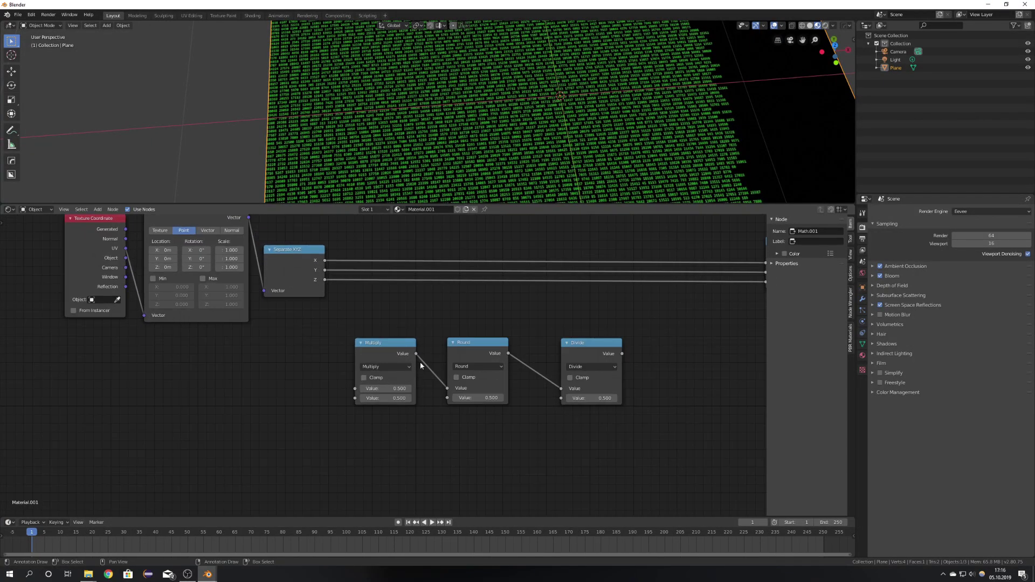
left_click_drag(468, 351, 483, 352)
Add a Value node in front of the Multiply node
middle_click_drag(278, 373, 394, 345)
key("shift+a")
type("val")
key("Return")
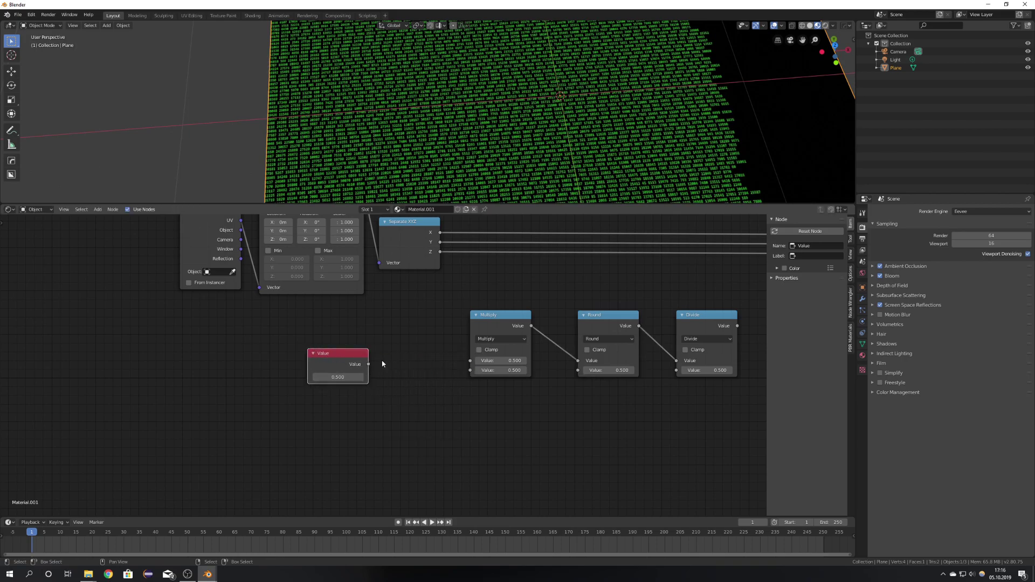
left_click(349, 365)
Connect the Value node to the second inputs of Multiply and Divide, and move it farther from the chain
middle_click_drag(543, 162, 527, 162)
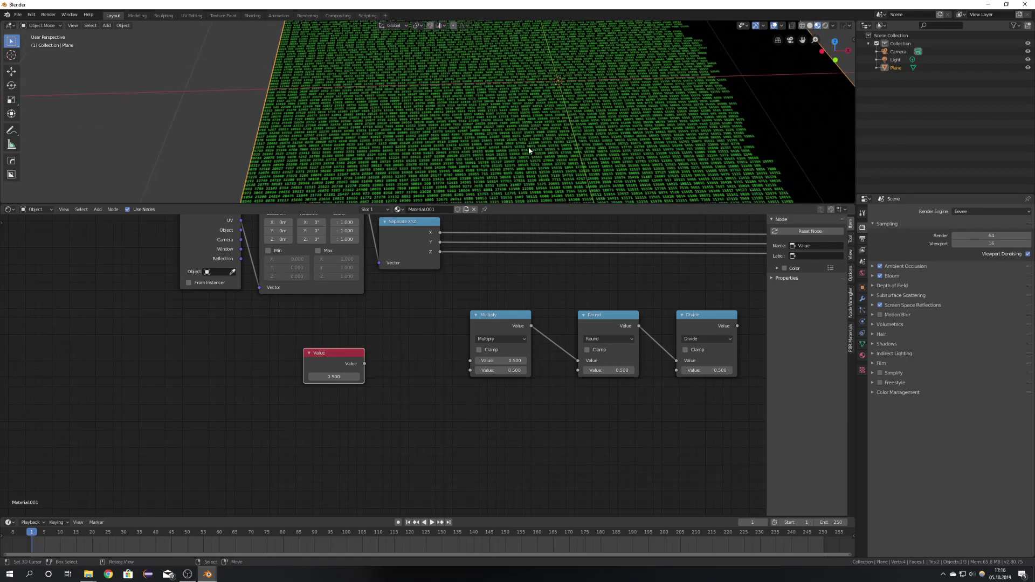
scroll(425, 343, "up", 2)
scroll(426, 343, "down", 3)
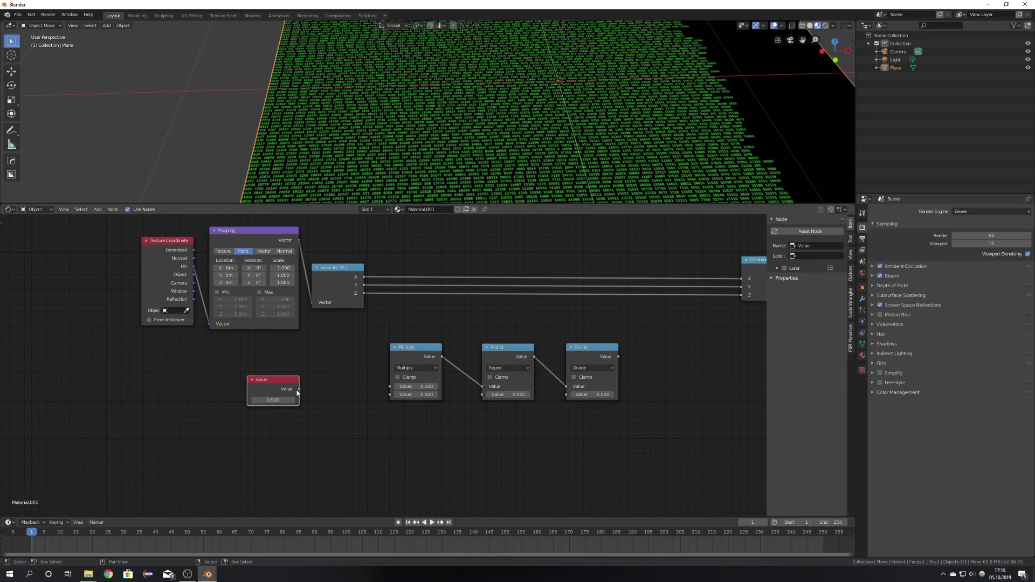
left_click_drag(300, 389, 391, 396)
left_click_drag(300, 390, 566, 394)
scroll(424, 393, "up", 1)
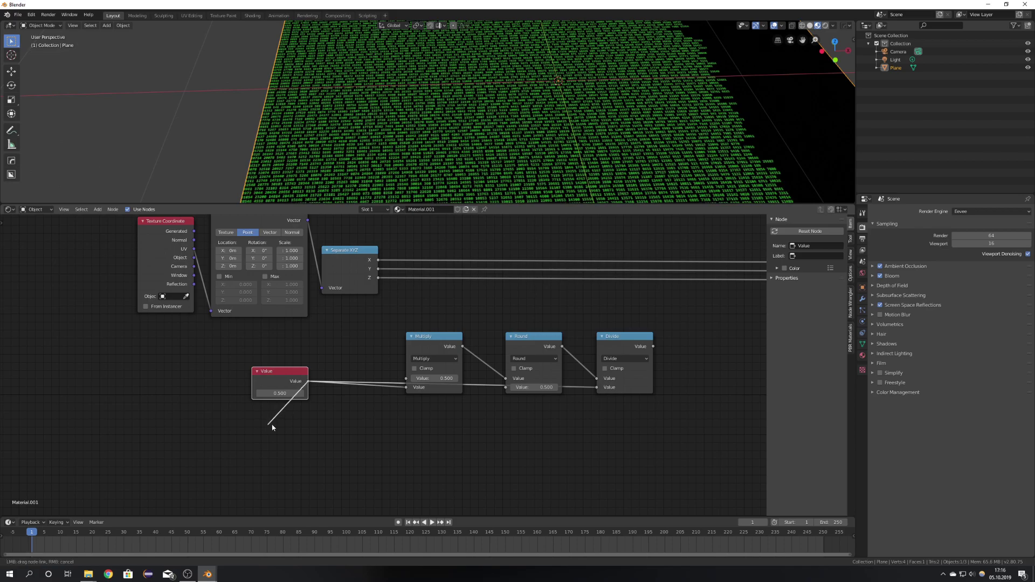
left_click_drag(281, 381, 176, 417)
scroll(428, 390, "down", 7)
middle_click_drag(425, 395, 345, 398)
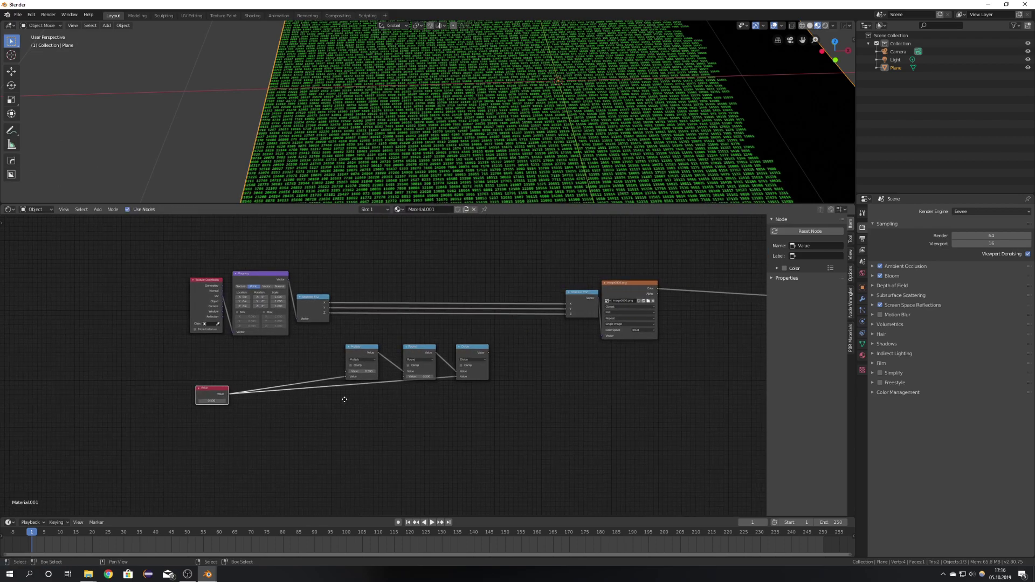
Duplicate the Multiply, Round and Divide chain twice, stacking the copies below the original
scroll(345, 388, "up", 4)
left_click(346, 347)
left_click(422, 342, "shift")
left_click(492, 339, "shift")
scroll(474, 324, "down", 1)
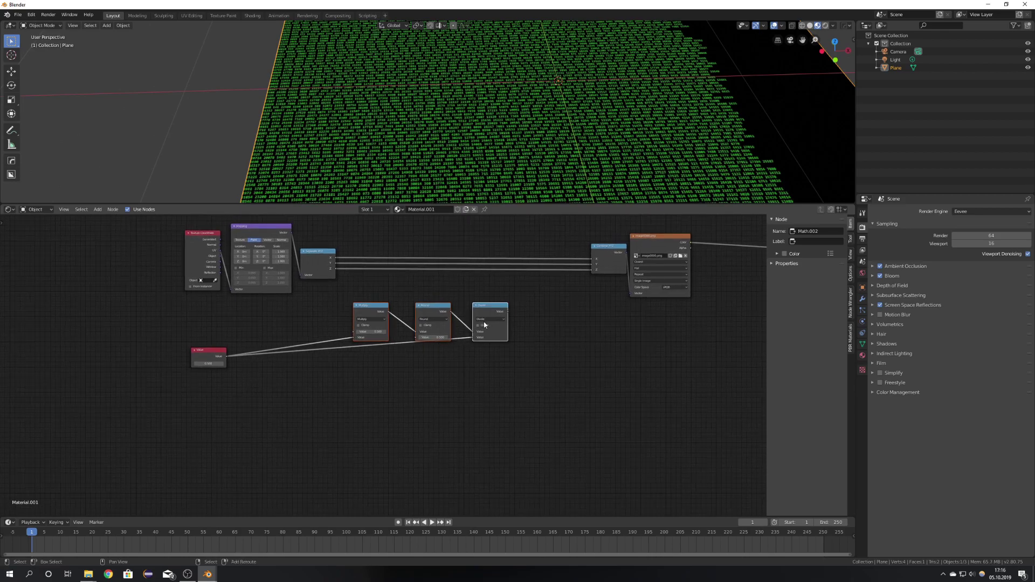
key("shift+d")
left_click(482, 384)
key("shift+d")
left_click(476, 434)
Connect the Value node to the second inputs of Multiply and Divide in both copied chains, and reposition it
scroll(410, 402, "up", 5)
middle_click_drag(297, 372, 400, 268)
left_click_drag(255, 248, 439, 308)
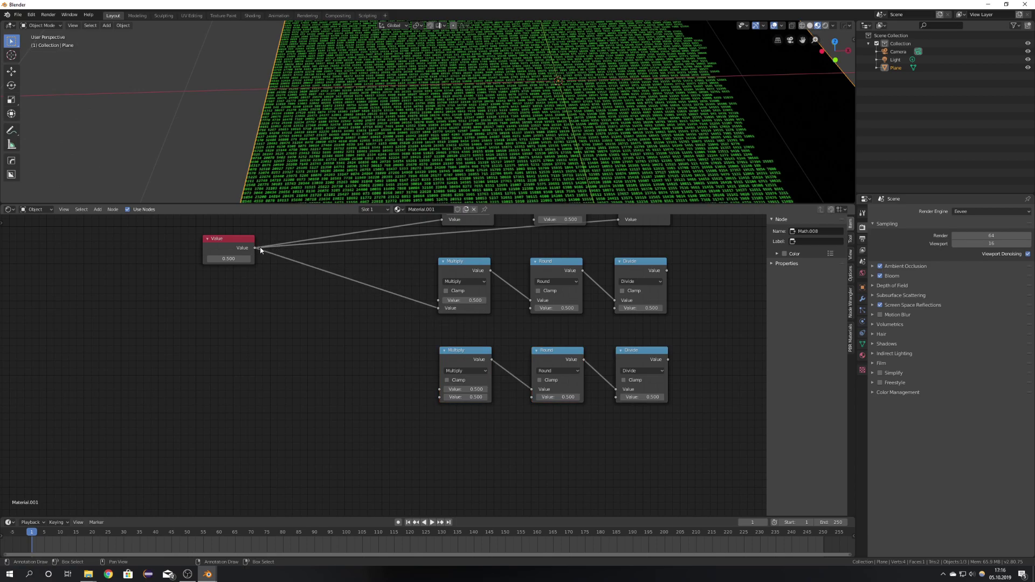
left_click_drag(256, 248, 615, 308)
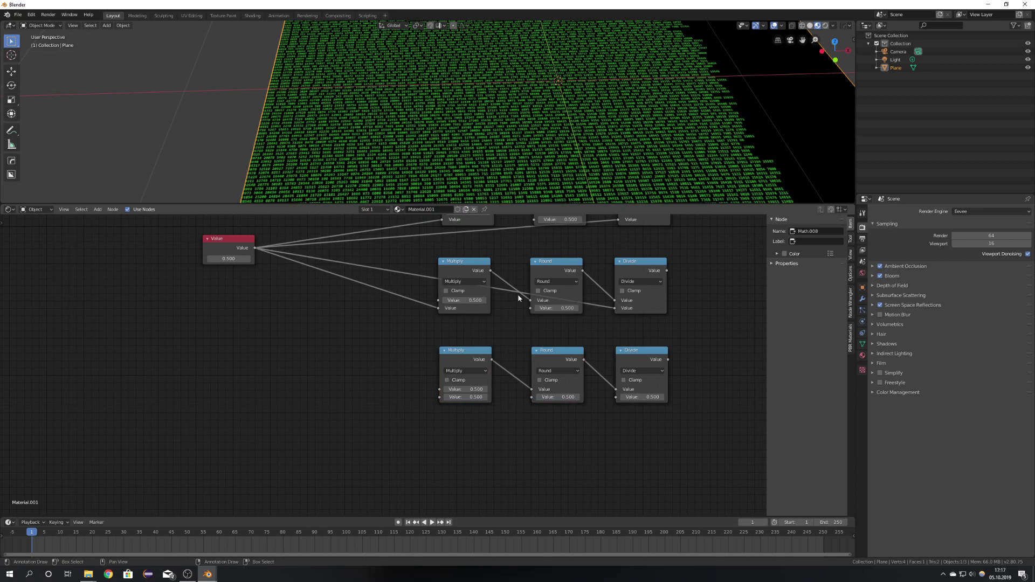
left_click_drag(252, 248, 440, 397)
left_click_drag(256, 248, 616, 397)
middle_click_drag(231, 249, 265, 300)
left_click_drag(266, 301, 244, 303)
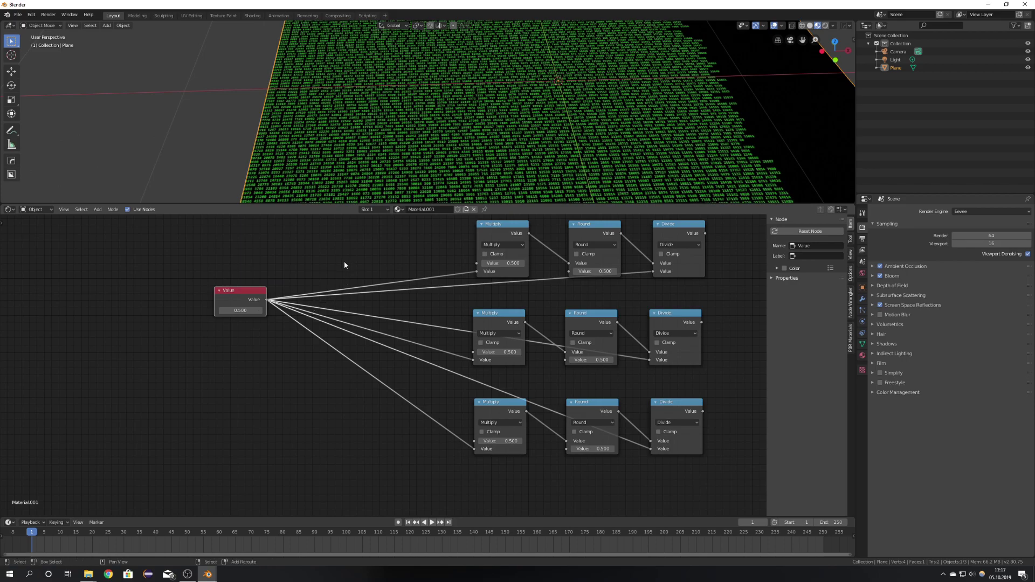
Add a reroute point to the Value node's outgoing links, move it closer to the chains, and set the Value to 50
right_click_drag(329, 364, 329, 364, "shift")
key("g")
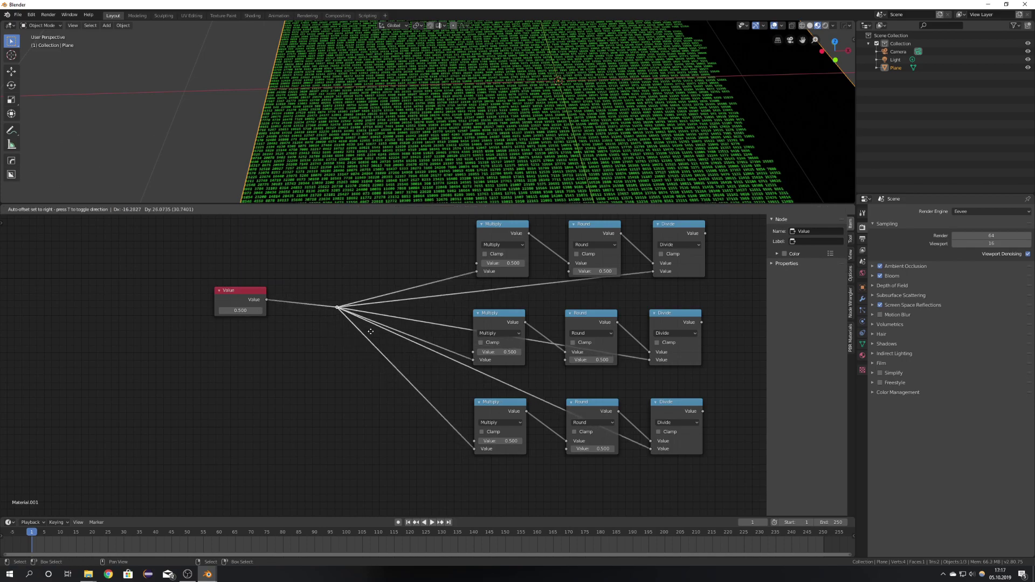
left_click(395, 340)
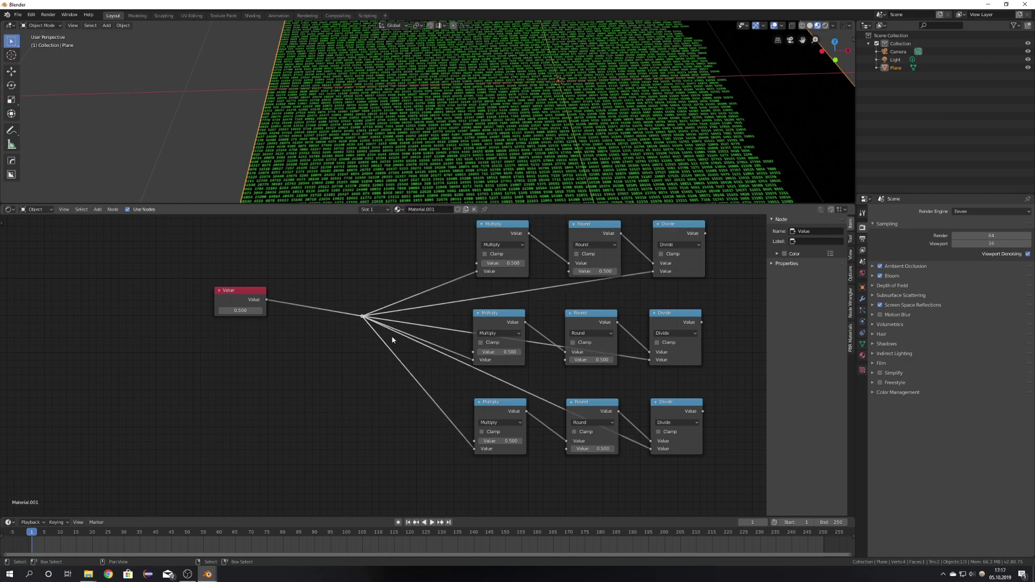
left_click_drag(258, 303, 274, 325)
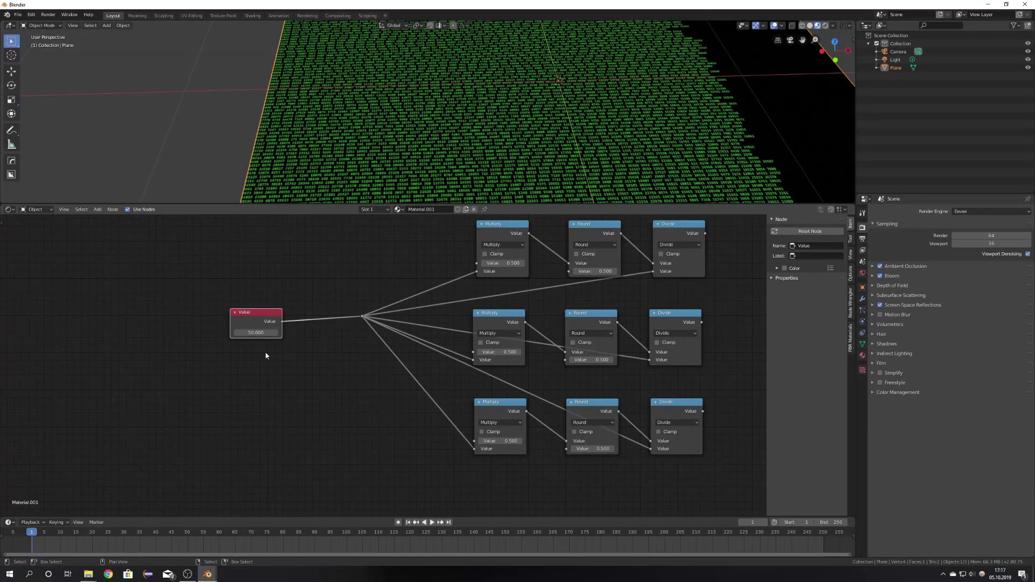
Select all nine Multiply, Round and Divide nodes and move them farther from the Value node
middle_click_drag(401, 274, 345, 429)
scroll(346, 430, "down", 5)
middle_click_drag(437, 469, 375, 400)
key("a")
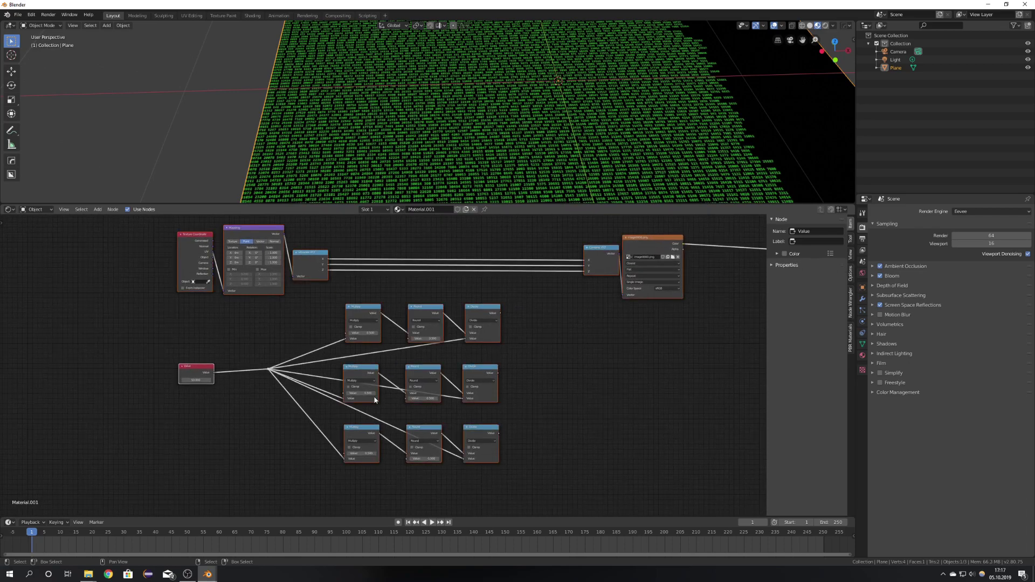
key("a")
key("b")
left_click_drag(517, 478, 337, 299)
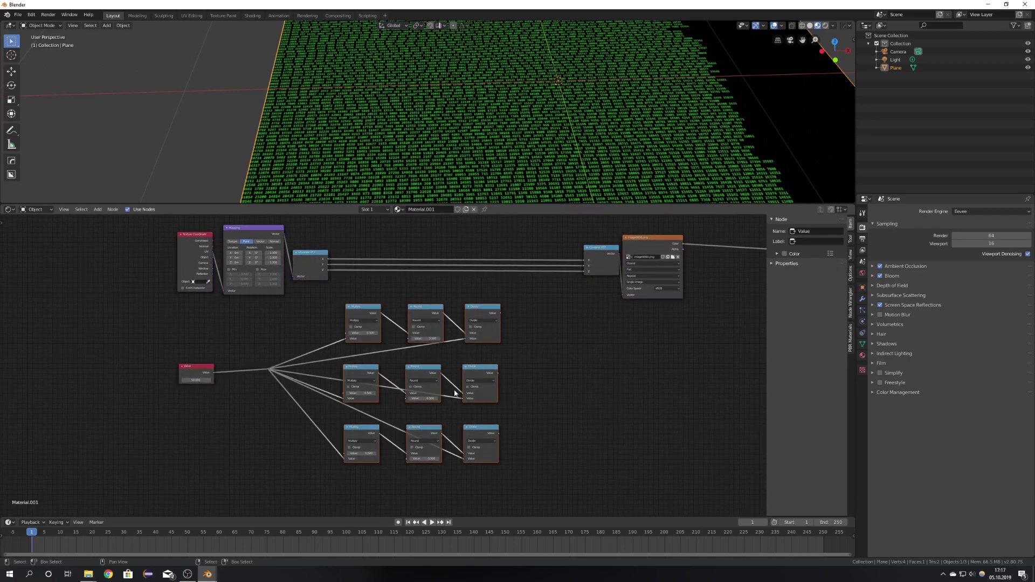
key("g")
left_click(498, 373)
key("a")
Connect the X, Y and Z outputs of Separate XYZ to the first inputs of the three Multiply nodes, one per chain
middle_click_drag(327, 269, 290, 262)
scroll(290, 261, "up", 1)
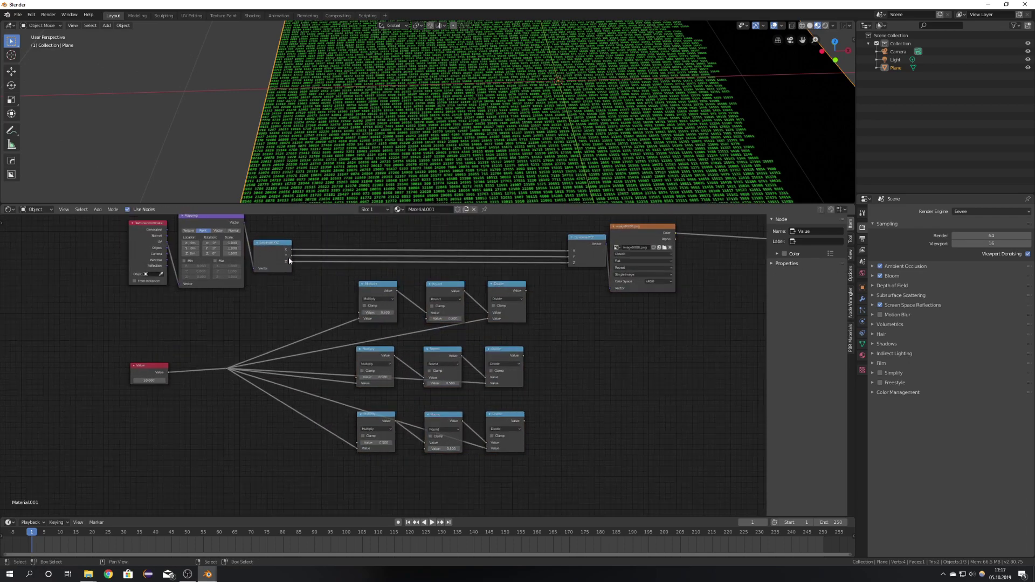
scroll(290, 262, "up", 2)
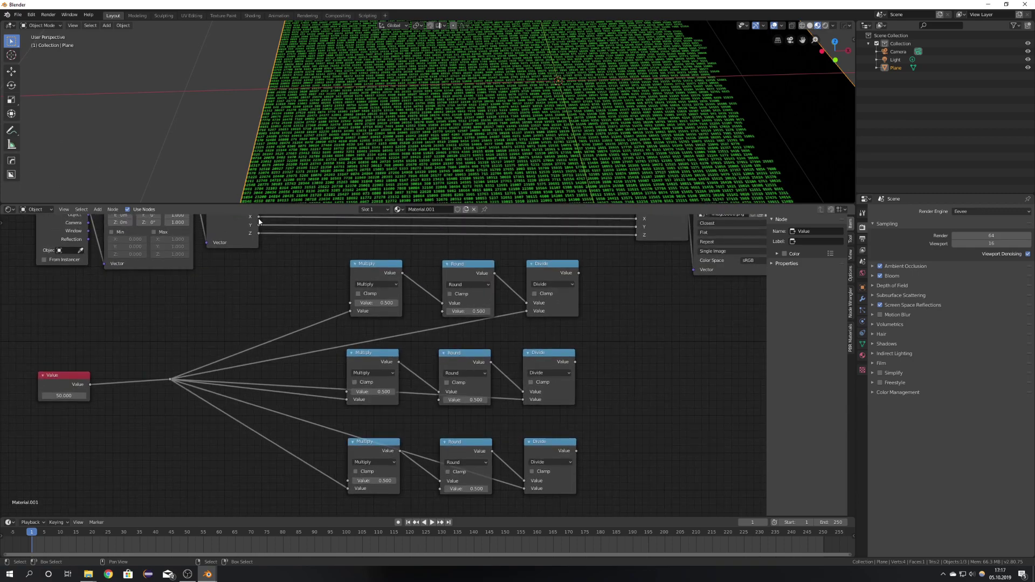
left_click_drag(259, 218, 350, 303)
scroll(309, 270, "down", 2)
left_click_drag(300, 267, 359, 383)
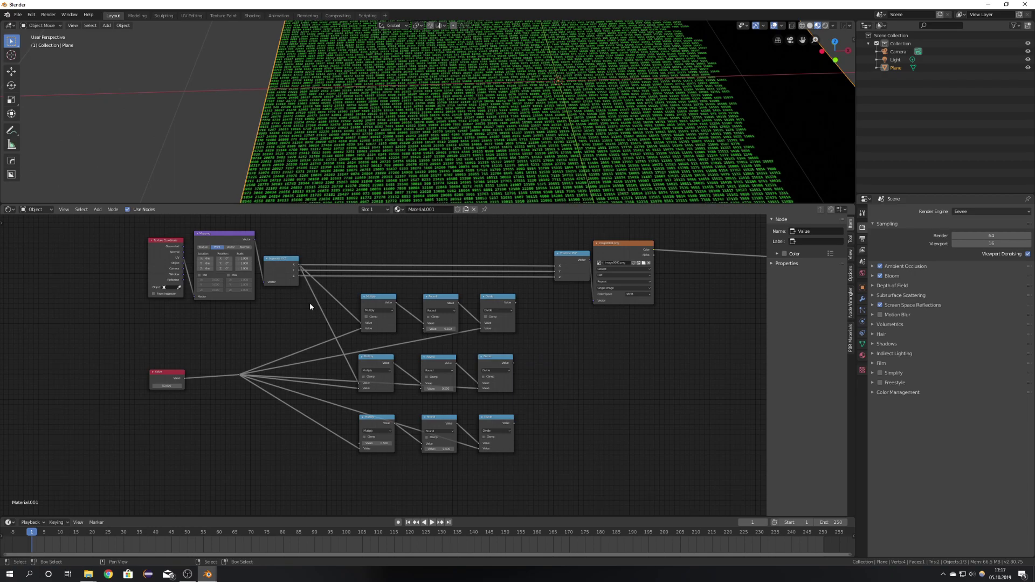
left_click_drag(300, 272, 290, 263)
left_click_drag(313, 339, 364, 388)
left_click_drag(300, 277, 360, 449)
Connect the three Divide outputs to the X, Y and Z inputs of Combine XYZ, replacing the direct links
middle_click_drag(434, 335, 361, 401)
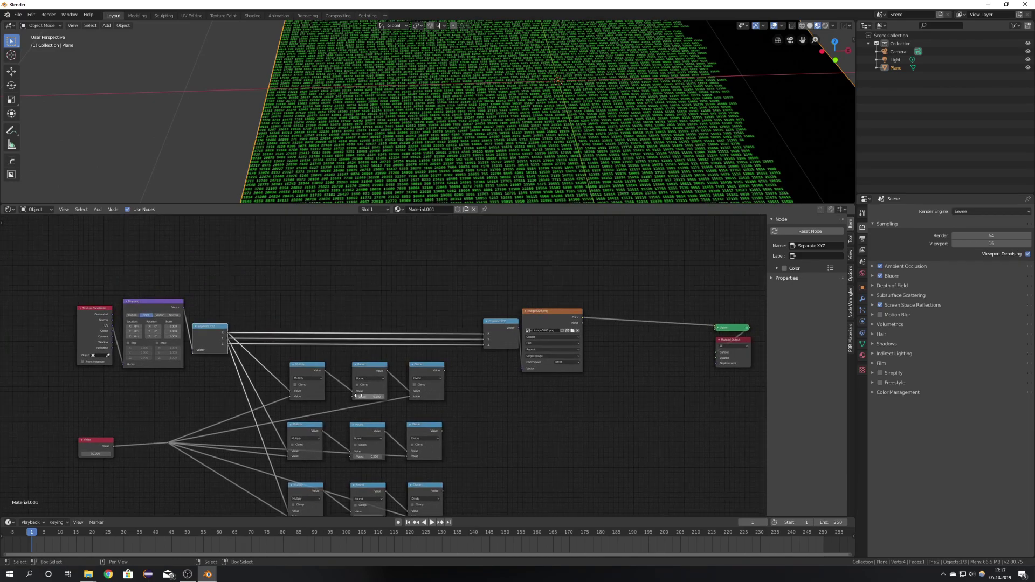
scroll(417, 360, "up", 2)
scroll(448, 175, "down", 5)
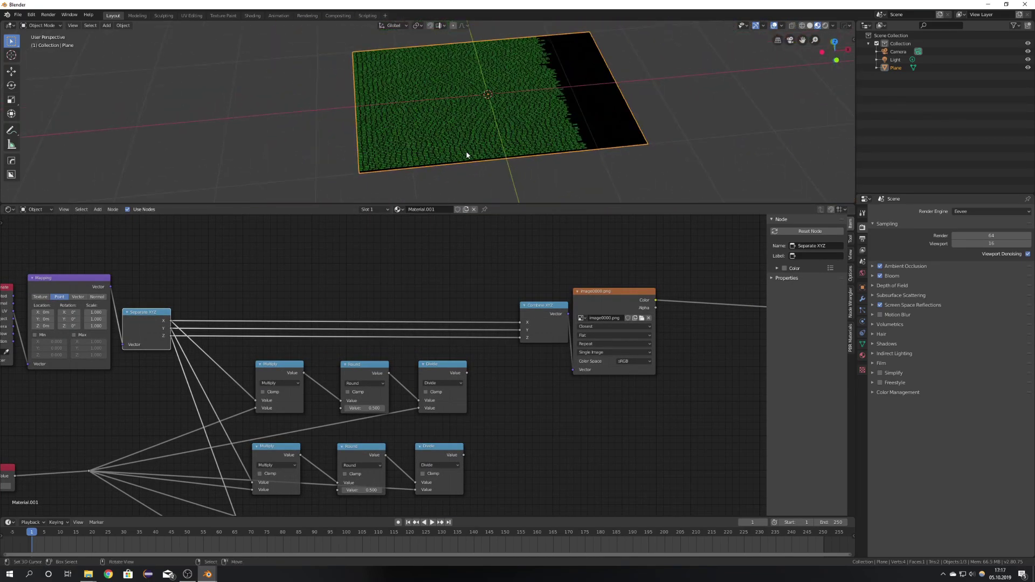
scroll(469, 155, "up", 5)
mouse_move(465, 372)
left_mouse_down()
mouse_move(487, 337)
mouse_move(521, 322)
left_mouse_up()
scroll(483, 418, "down", 2)
scroll(463, 393, "up", 1)
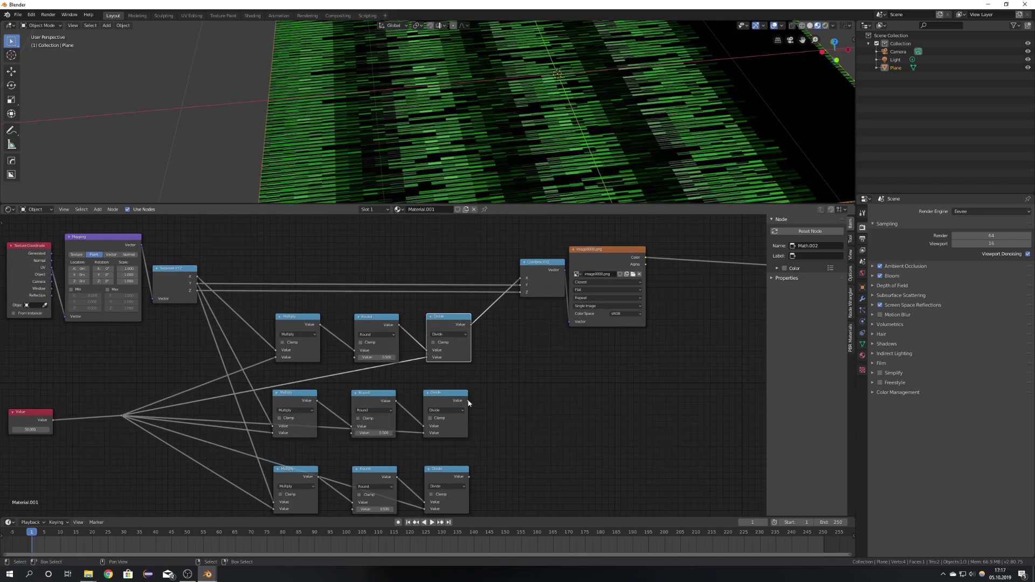
left_click_drag(468, 402, 521, 285)
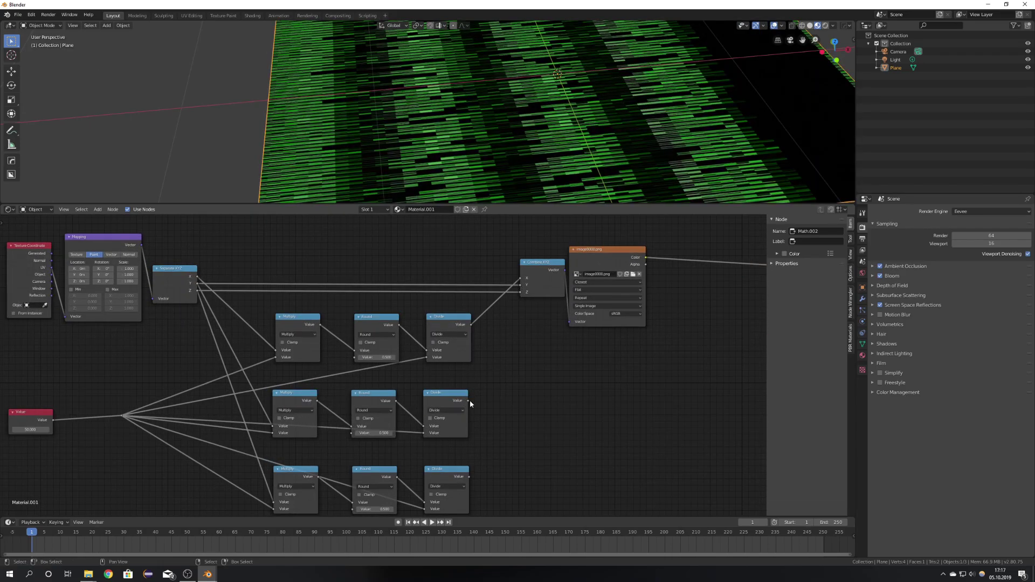
left_click_drag(469, 400, 520, 285)
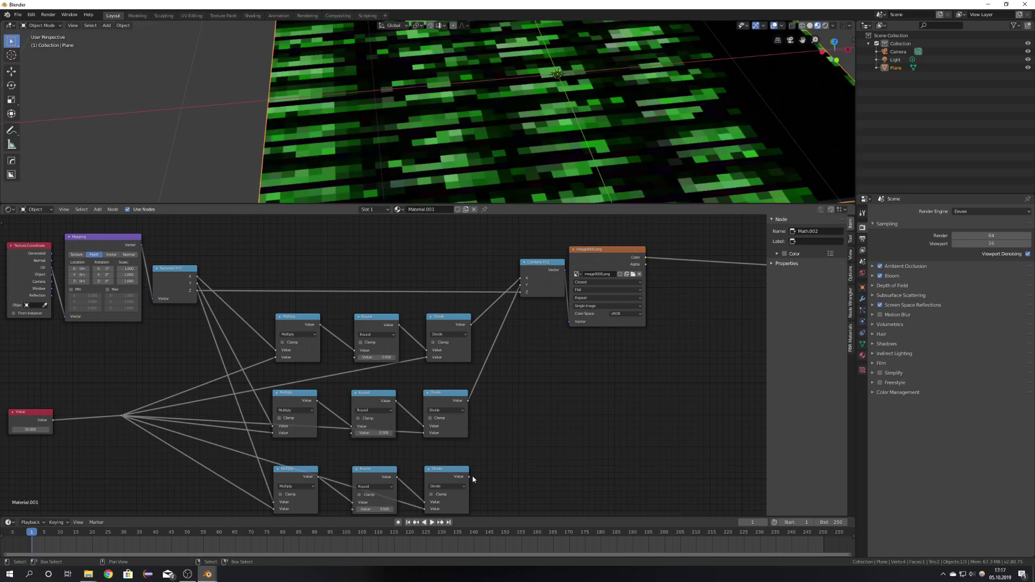
left_click_drag(470, 477, 498, 407)
left_click_drag(521, 294, 520, 292)
scroll(469, 393, "down", 3)
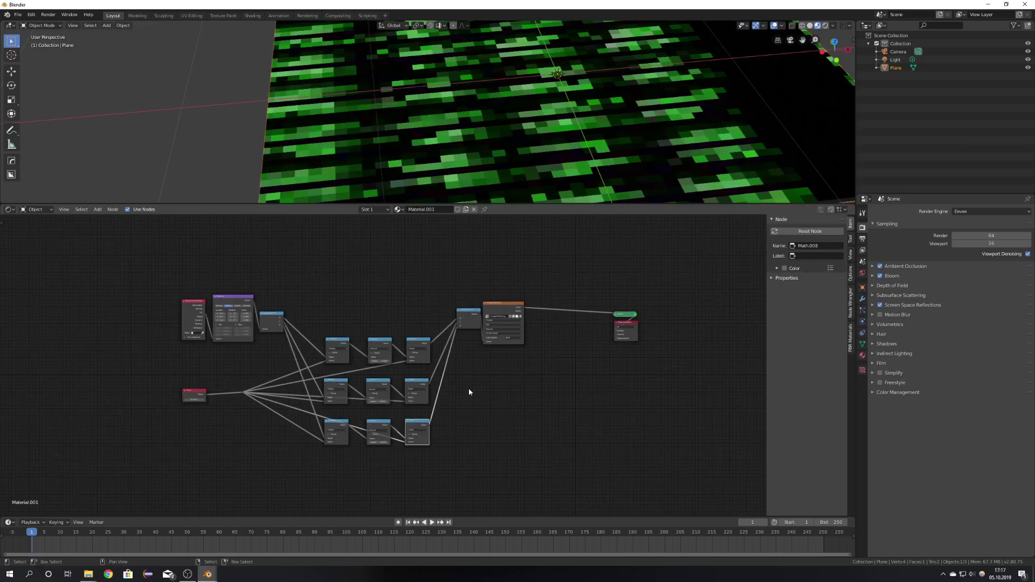
scroll(424, 375, "up", 2)
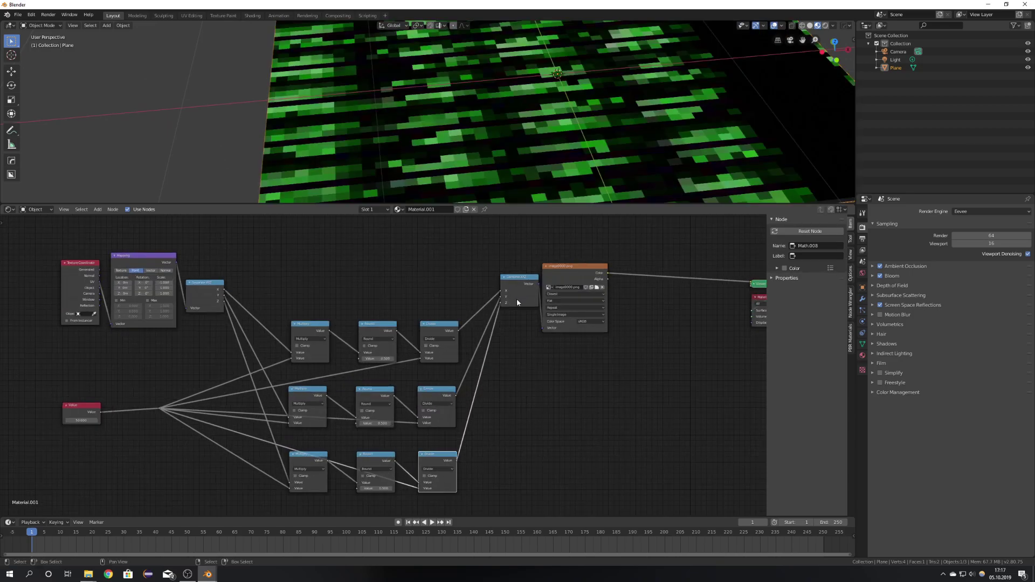
Move the Value node nearer the reroute point and increase its value for a finer pixelation on the plane
middle_click_drag(486, 154, 465, 152)
scroll(504, 151, "down", 5)
scroll(499, 152, "up", 5)
middle_click_drag(86, 411, 335, 377)
scroll(335, 378, "up", 5)
left_click_drag(332, 369, 374, 346)
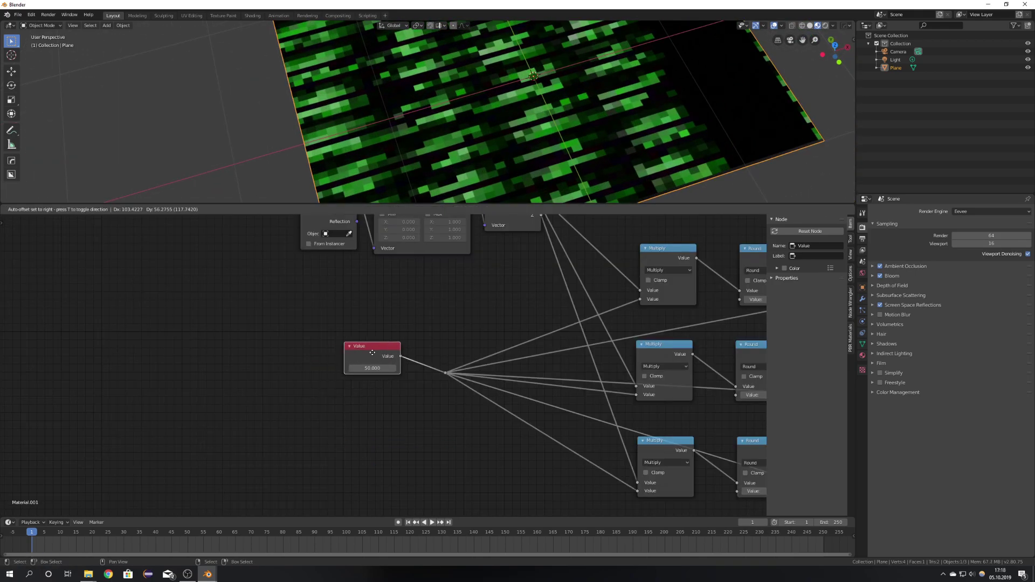
middle_click_drag(465, 163, 475, 150)
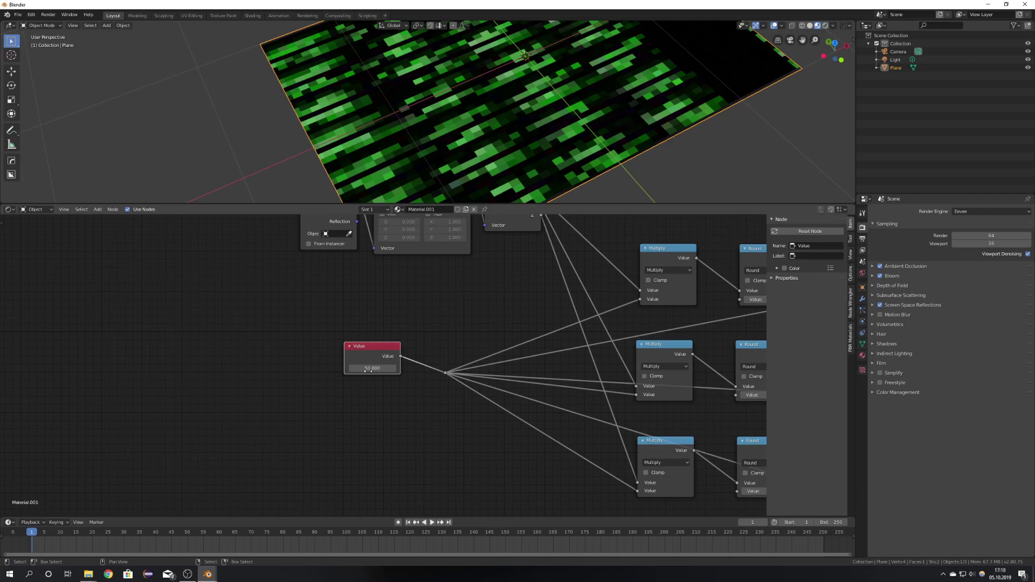
left_click_drag(365, 367, 391, 367)
middle_click_drag(412, 127, 376, 129)
scroll(413, 125, "up", 5)
scroll(412, 125, "down", 5)
middle_click_drag(425, 153, 403, 166)
Add an Emission shader fed by the image texture's Color and connect it to the Material Output's Surface
middle_click_drag(452, 325, 216, 349)
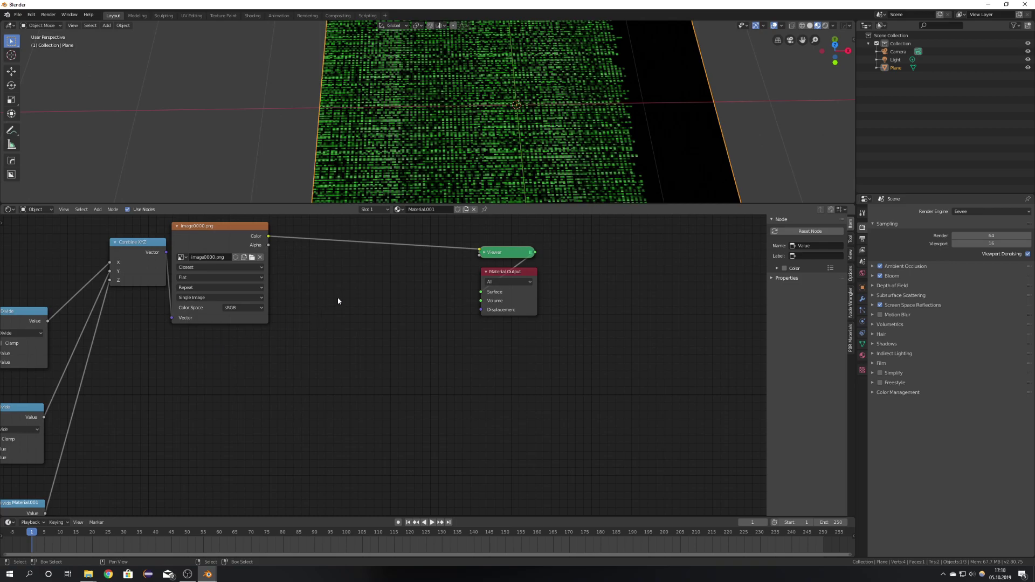
middle_click_drag(338, 298, 343, 323)
middle_click_drag(431, 153, 467, 131)
key("shift+a")
left_click(421, 333)
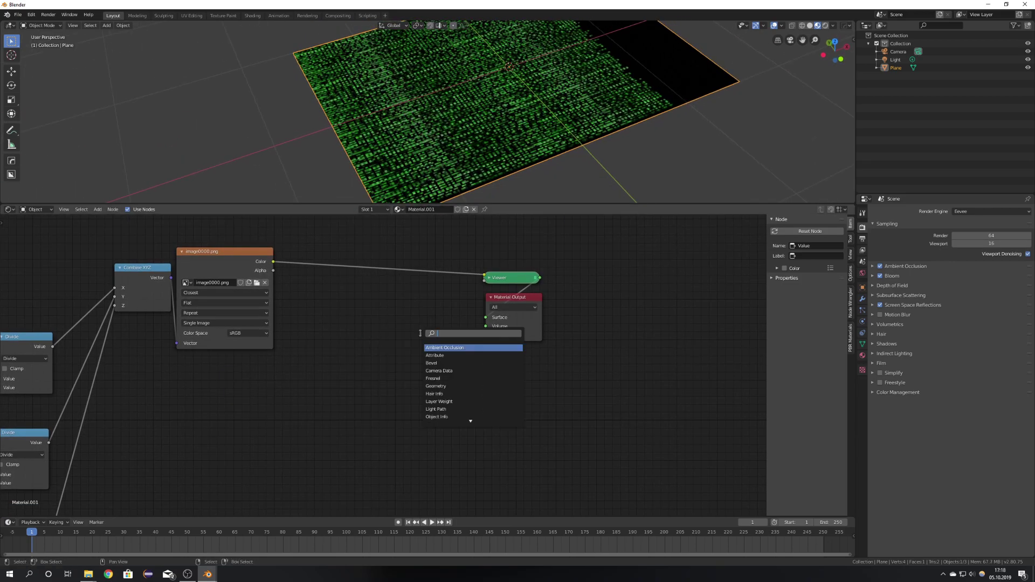
type("emi")
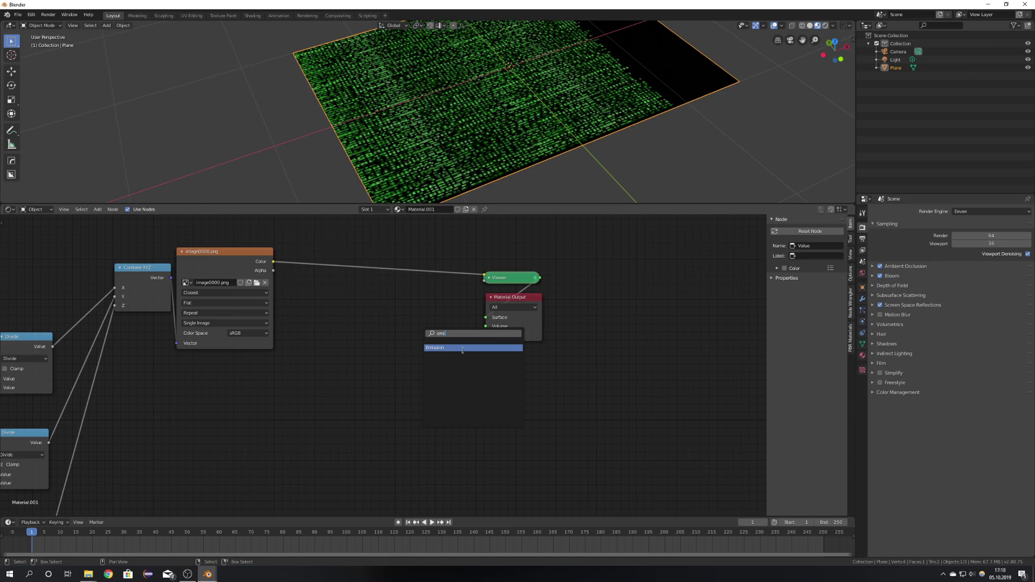
left_click(463, 348)
left_click(378, 305)
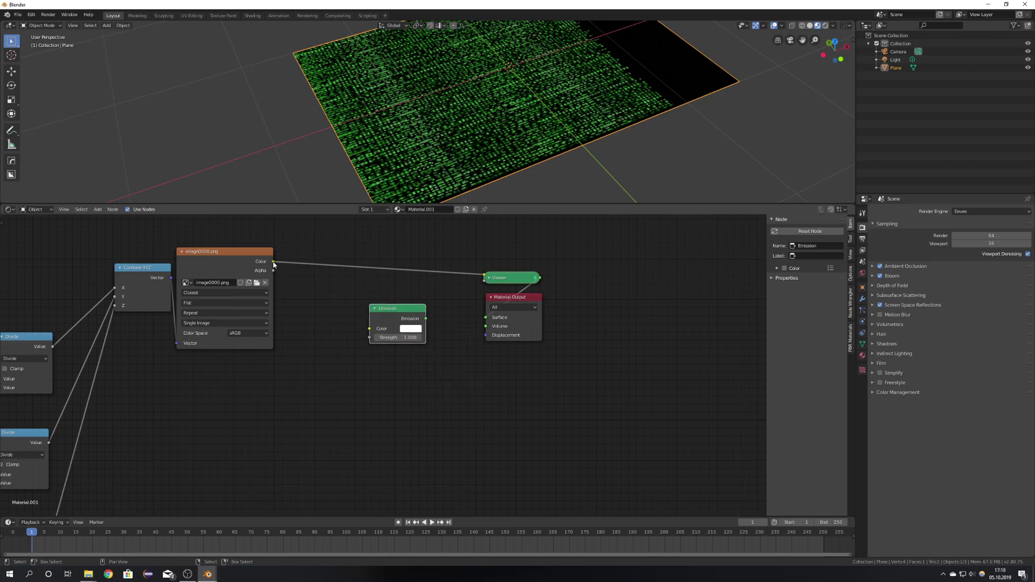
left_click_drag(274, 262, 285, 262)
left_click_drag(371, 328, 369, 328)
left_click(406, 318, "ctrl+shift")
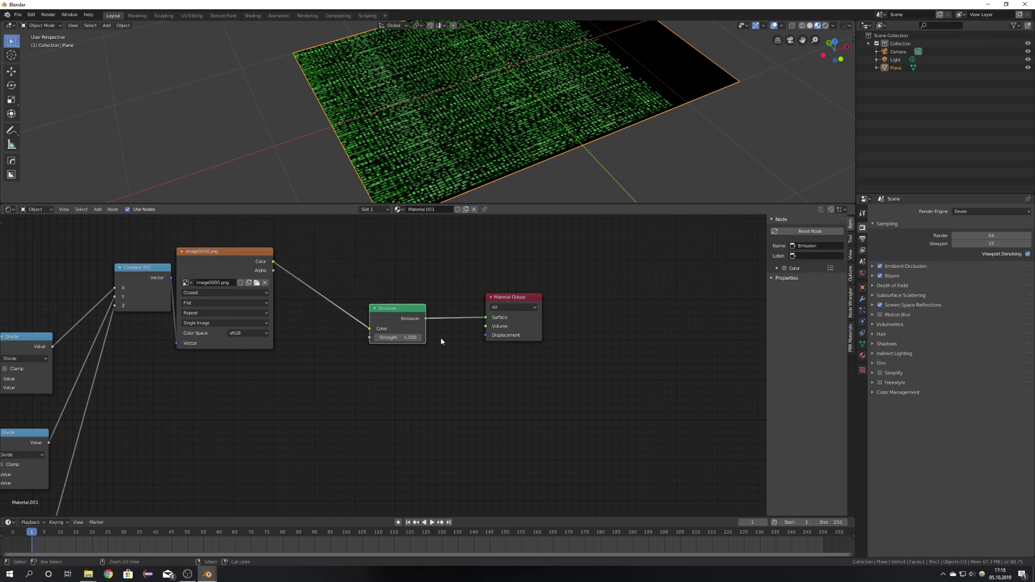
Set the Emission strength to 9.7 and move the Emission and Material Output nodes farther from the image texture
scroll(546, 174, "up", 5)
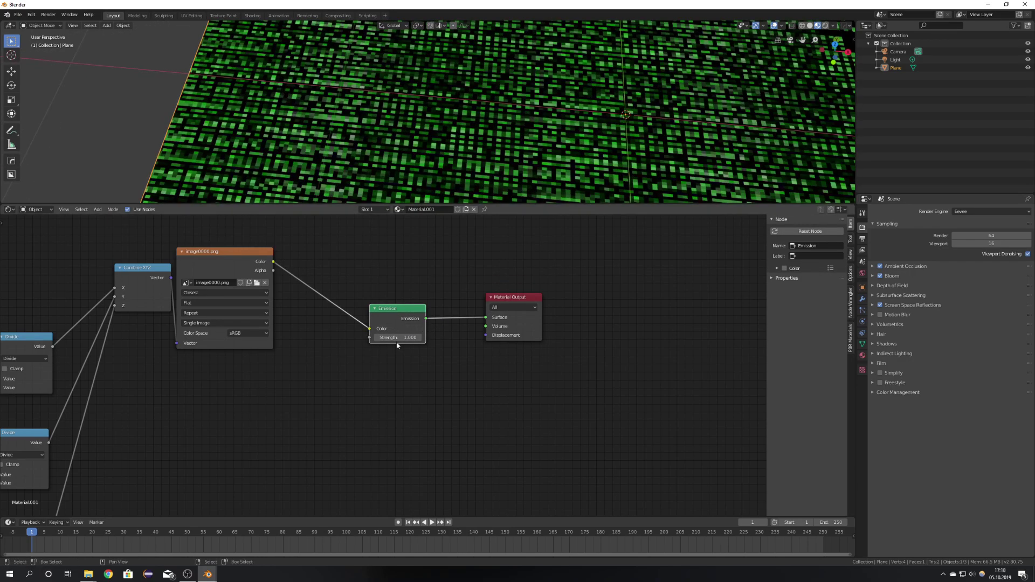
left_click_drag(395, 338, 417, 330)
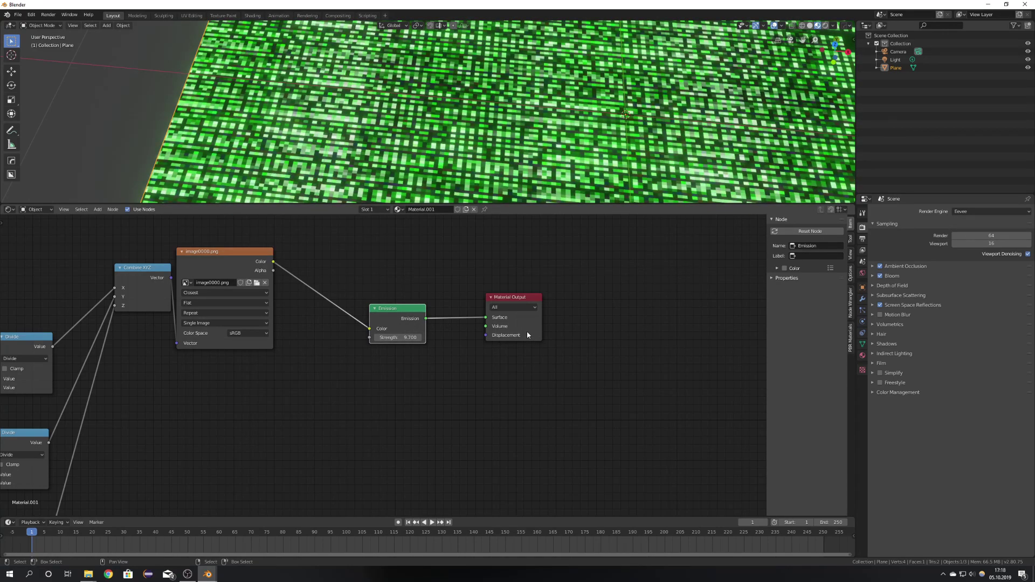
left_click_drag(527, 335, 619, 349)
left_click_drag(421, 322, 475, 330)
scroll(496, 140, "down", 5)
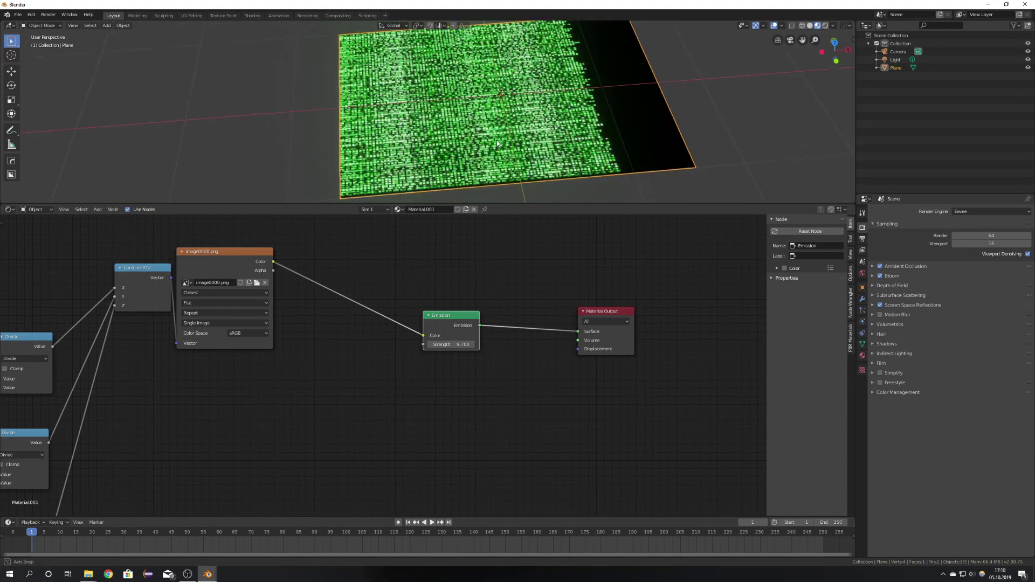
Insert a ColorRamp node between the image texture and the Emission shader
middle_click_drag(412, 261, 397, 281)
key("shift+a")
left_click(404, 271)
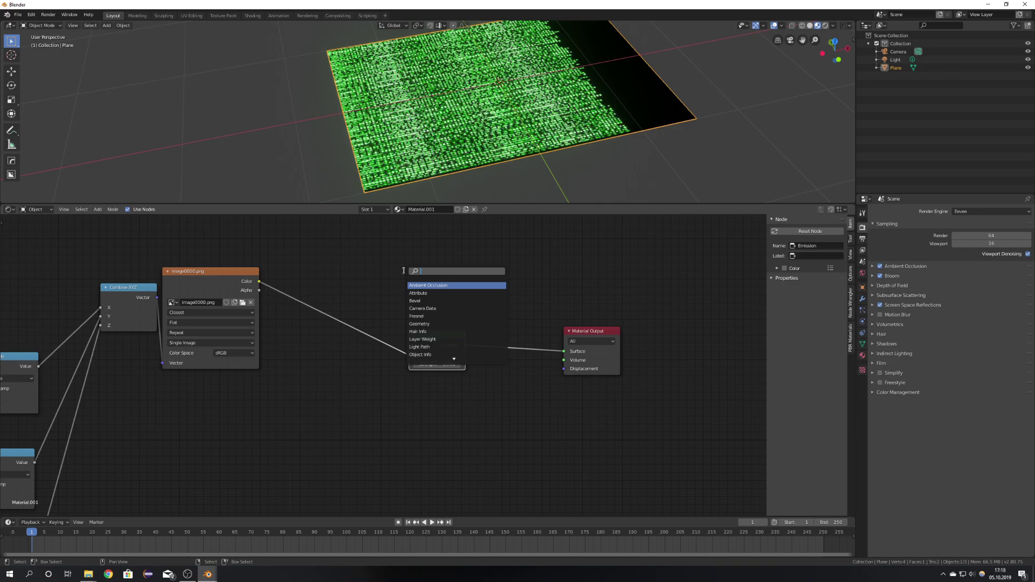
type("ramp")
key("Return")
left_click(328, 286)
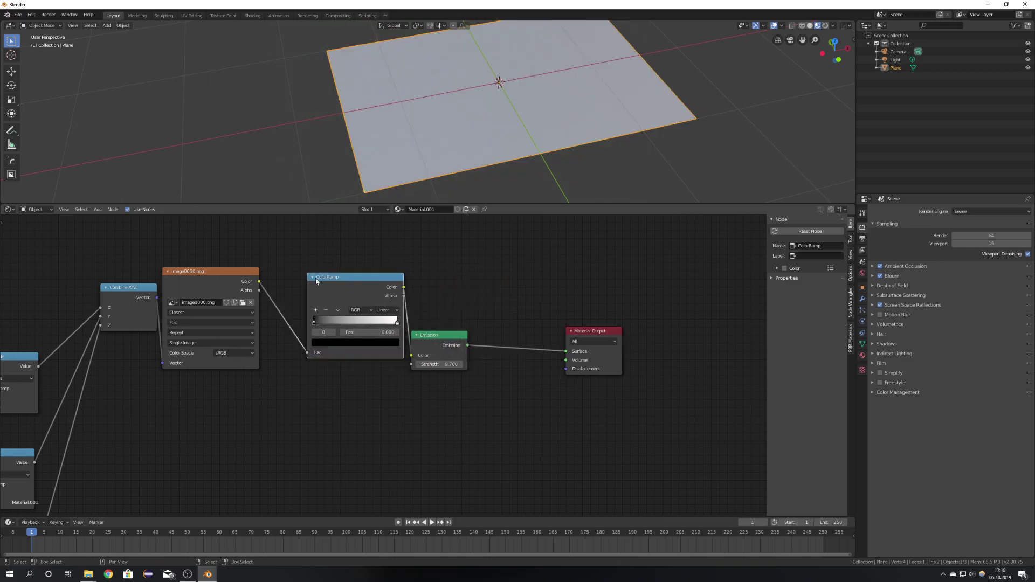
Change the ColorRamp's white stop to a light mint green
left_click(397, 323)
left_click(383, 343)
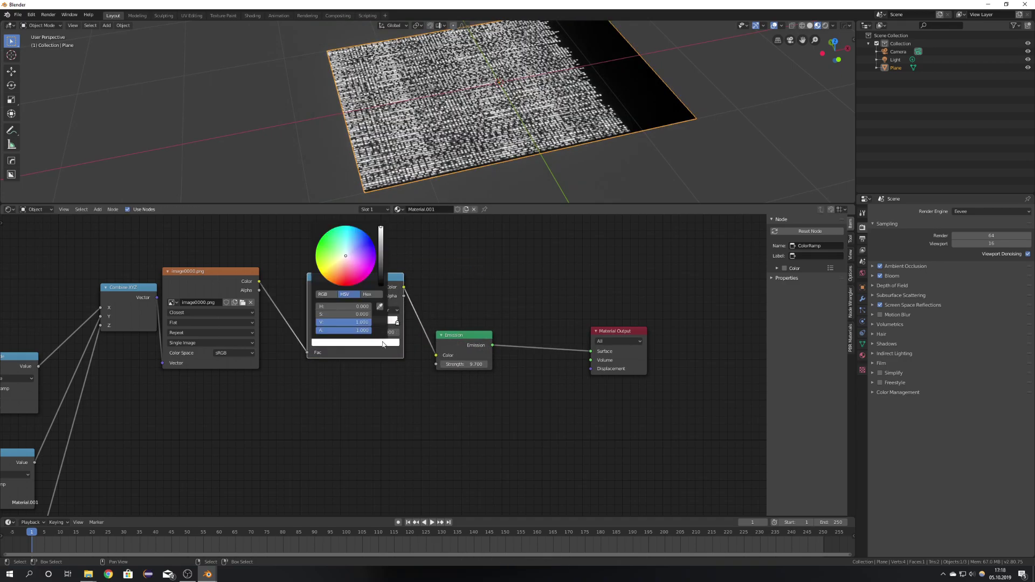
left_click_drag(345, 252, 342, 244)
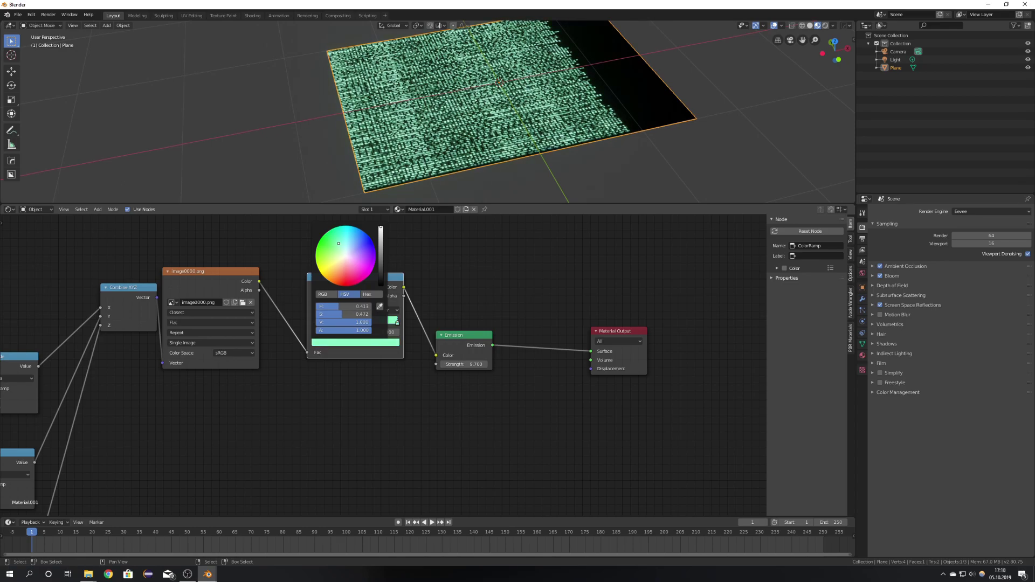
Move the ColorRamp's black stop to about 0.123 to darken the gaps between the glowing pixels
scroll(452, 131, "up", 5)
middle_click_drag(393, 198, 407, 199)
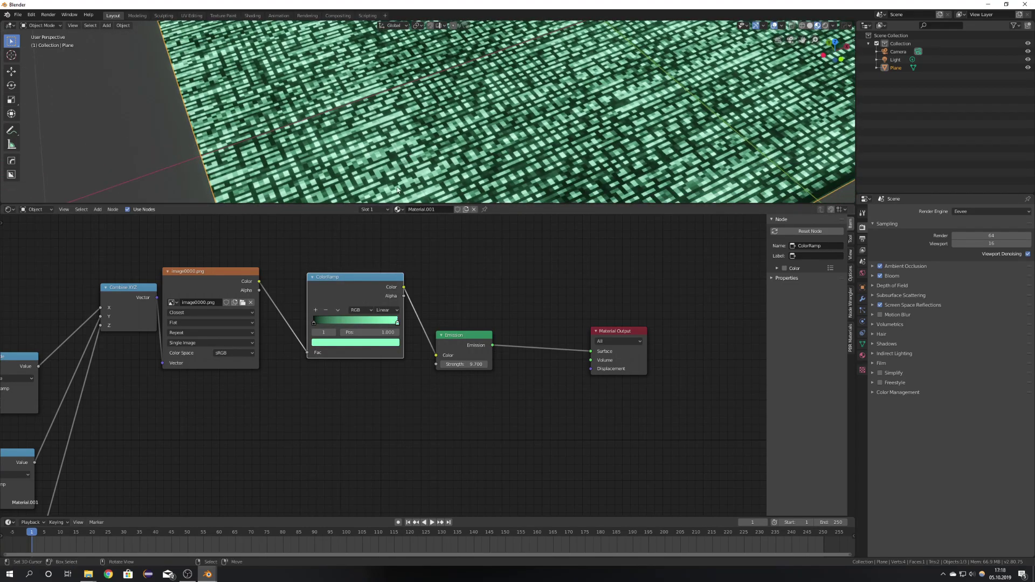
mouse_move(315, 325)
left_mouse_down()
mouse_move(339, 328)
mouse_move(322, 330)
left_mouse_up()
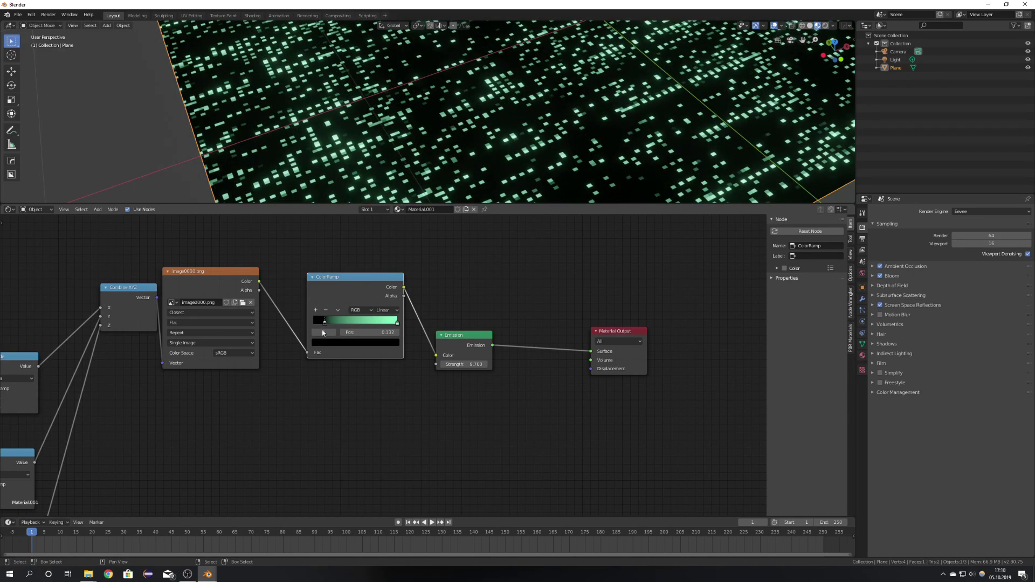
scroll(439, 147, "down", 5)
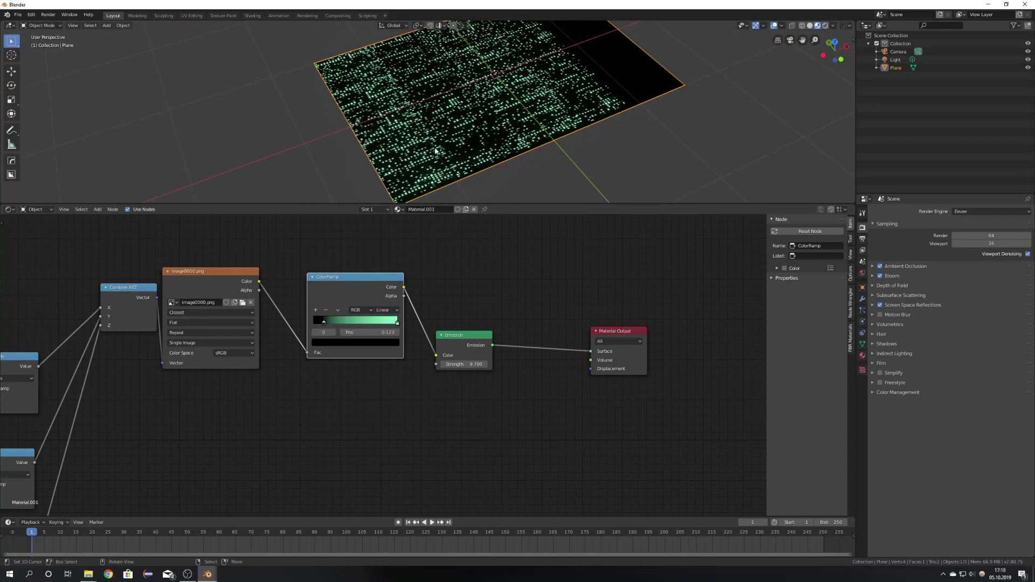
mouse_move(439, 147)
middle_mouse_down()
mouse_move(426, 159)
mouse_move(432, 146)
mouse_move(416, 145)
mouse_move(455, 139)
middle_mouse_up()
key("alt+a")
scroll(456, 139, "up", 3)
scroll(456, 138, "down", 7)
Move the Emission node closer to the ColorRamp and the Material Output farther away to make room between them
middle_click_drag(477, 314, 417, 348)
scroll(452, 368, "up", 4)
left_click_drag(359, 326, 334, 287)
middle_click_drag(468, 135, 510, 118)
scroll(510, 118, "up", 4)
middle_click_drag(563, 159, 542, 189)
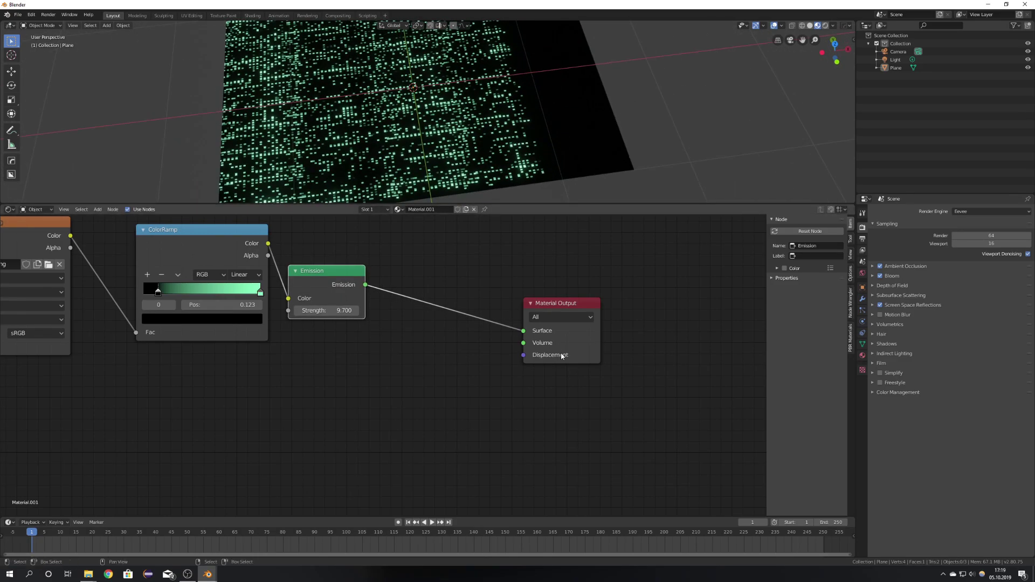
left_click_drag(560, 352, 642, 364)
Insert a Mix Shader node between the Emission shader and the Material Output
key("shift+a")
left_click(504, 376)
type("mix")
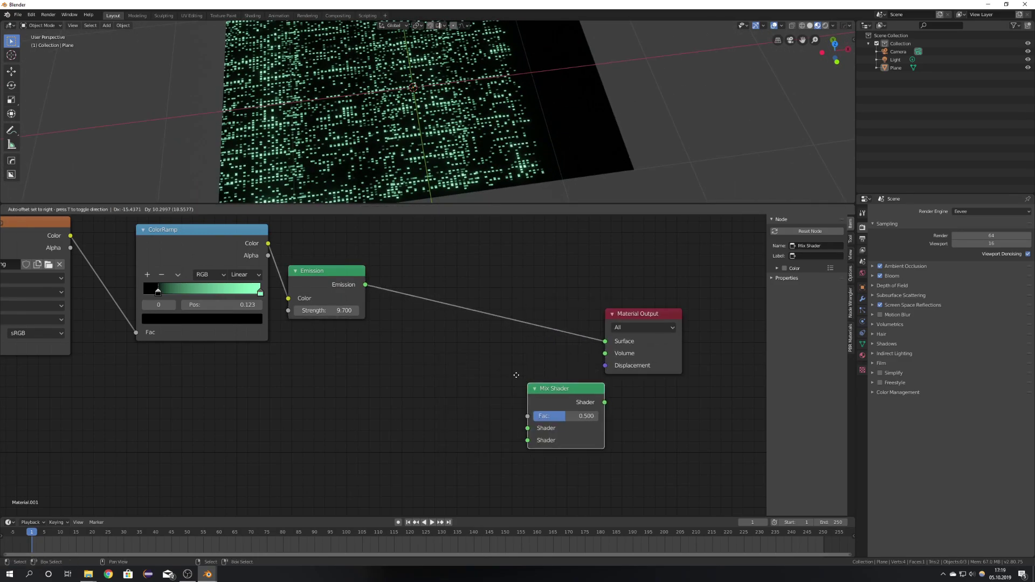
left_click_drag(498, 361, 465, 292)
Add a Transparent BSDF node, connect it to the Mix Shader's second shader input and set the mix Fac to 1.000
key("shift+a")
left_click(392, 373)
type("e")
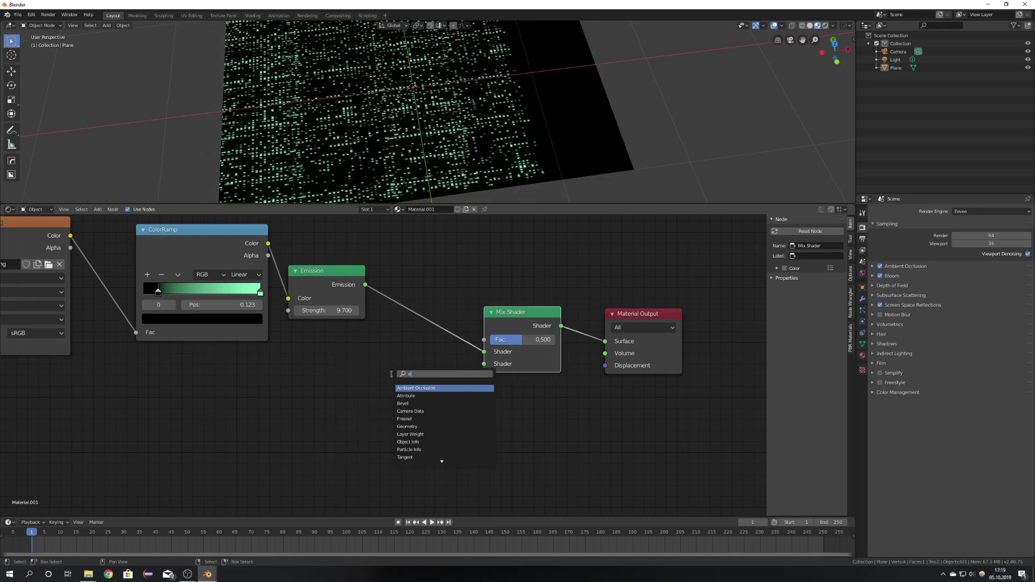
key("BackSpace")
type("tra")
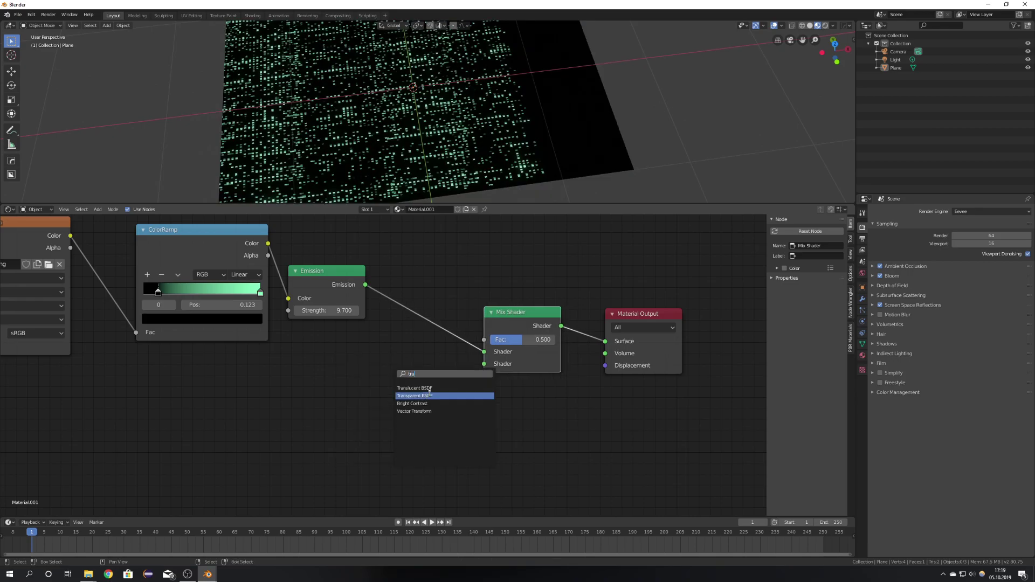
left_click(415, 396)
left_click_drag(429, 385, 536, 324)
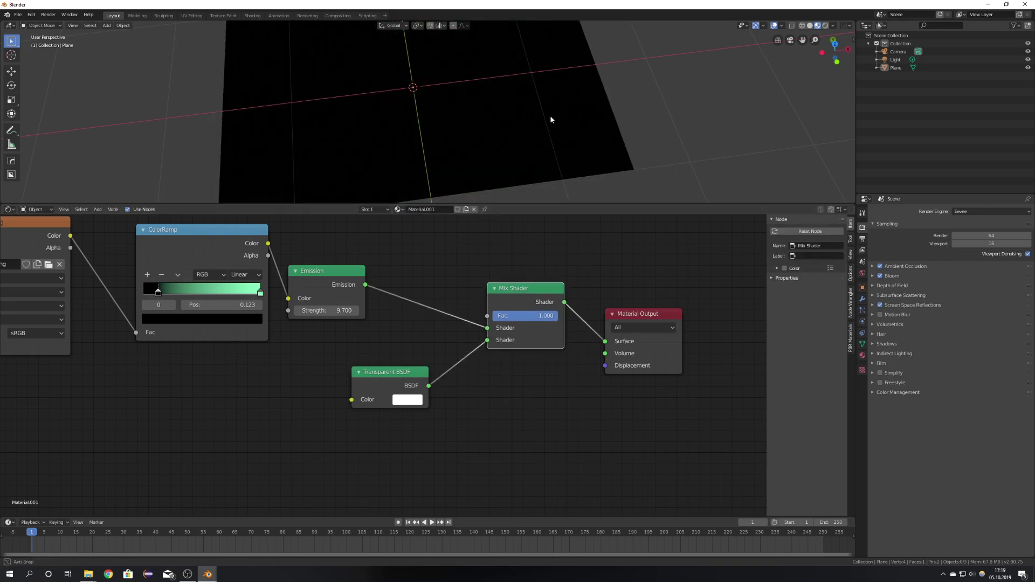
Select the plane and set its material's blend mode to Alpha Blend
mouse_move(559, 118)
middle_mouse_down()
mouse_move(493, 102)
mouse_move(561, 106)
middle_mouse_up()
left_click(558, 116)
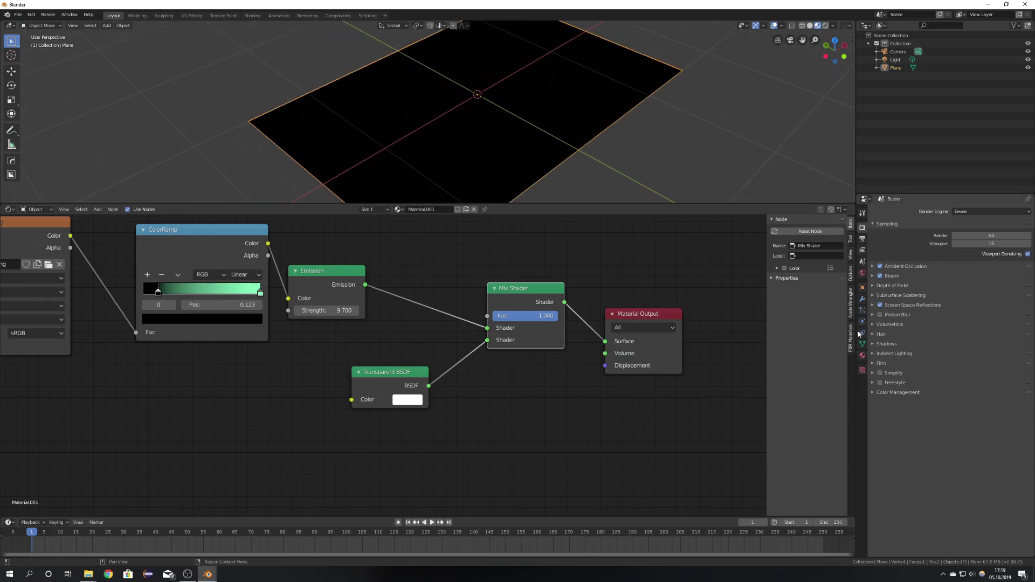
left_click(862, 355)
left_click(1027, 405)
left_click(1019, 375)
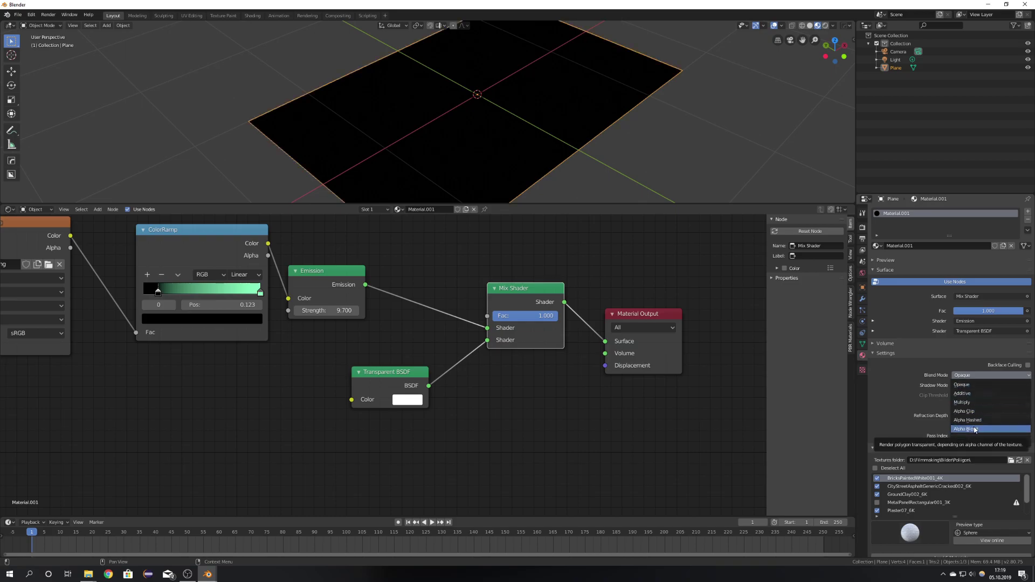
left_click(975, 429)
Move the Mix Shader node up slightly and connect the ColorRamp's Color output to its Fac input
middle_click_drag(559, 106, 527, 148)
scroll(527, 148, "up", 4)
left_click_drag(526, 316, 525, 272)
scroll(492, 131, "down", 6)
middle_click_drag(491, 132, 503, 85)
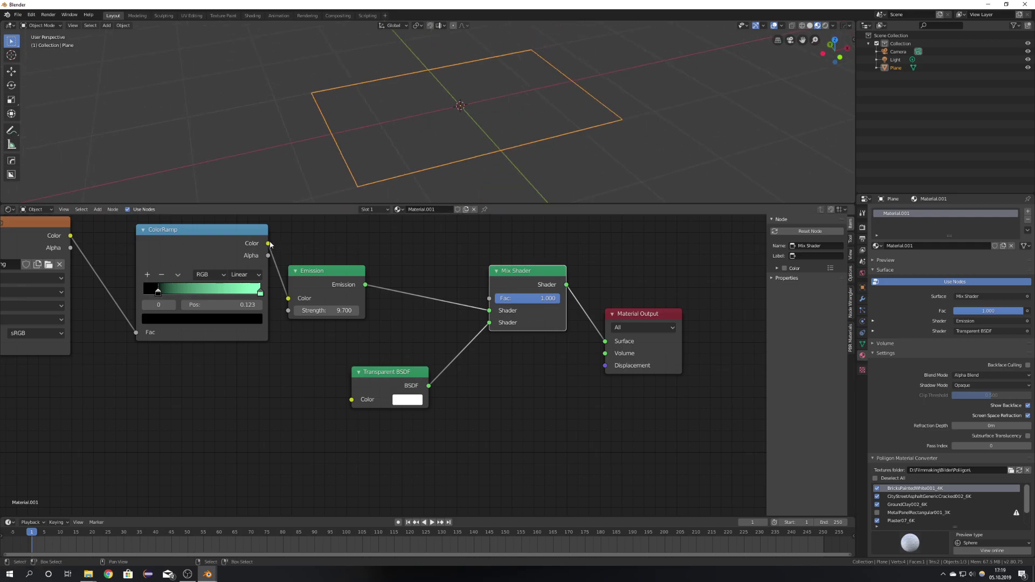
left_click_drag(268, 243, 489, 298)
scroll(492, 123, "up", 5)
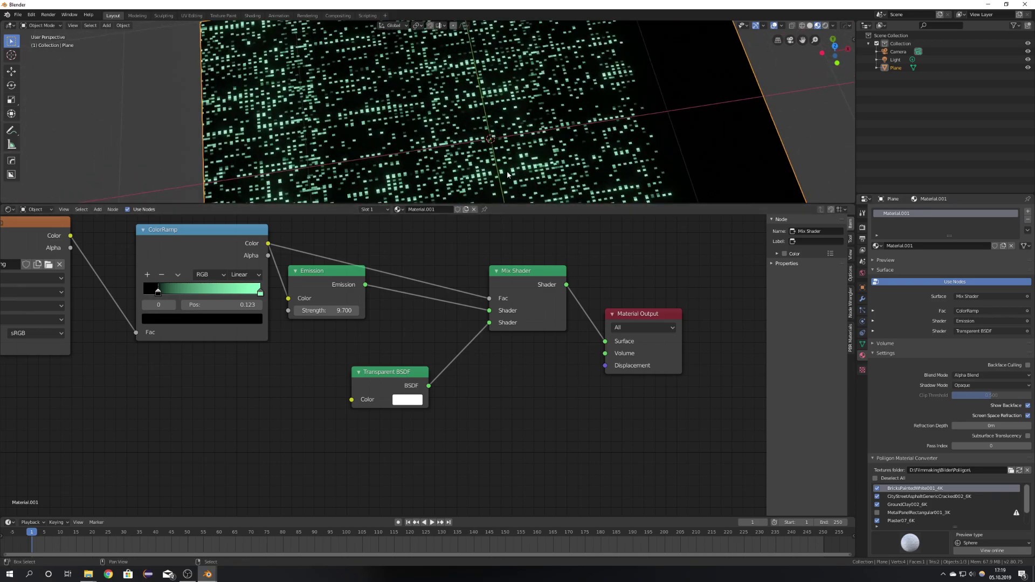
Swap the Mix Shader's shader inputs so the Transparent BSDF feeds the first and the Emission feeds the second
middle_click_drag(490, 140, 512, 99)
scroll(512, 97, "up", 4)
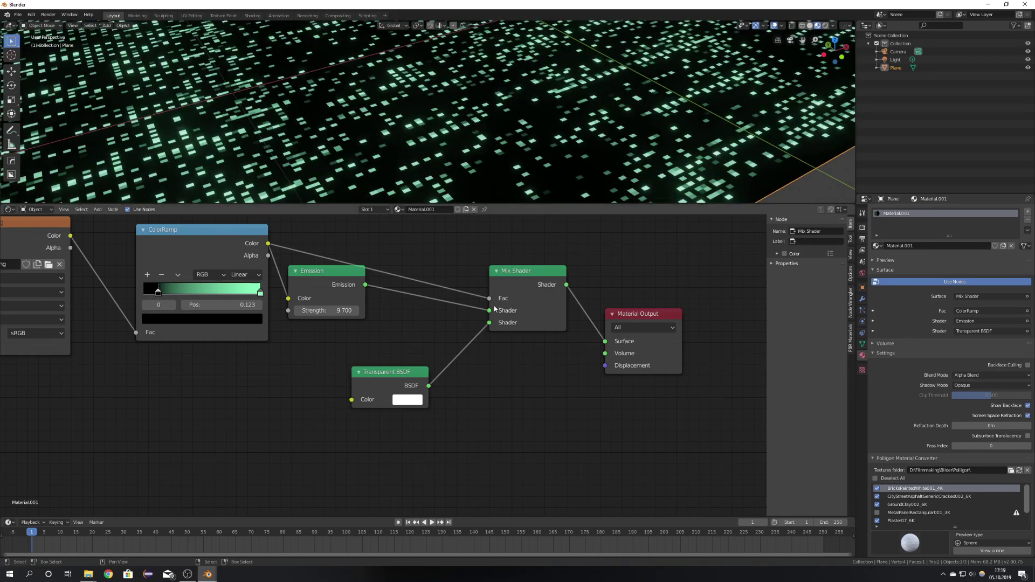
left_click_drag(490, 311, 490, 322)
scroll(505, 160, "down", 4)
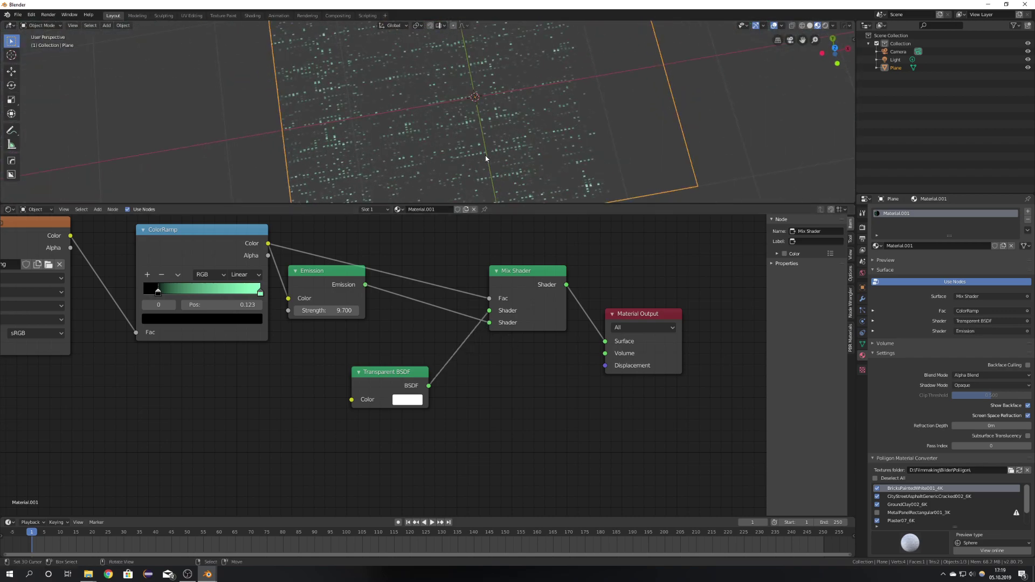
scroll(486, 159, "up", 3)
middle_click_drag(485, 158, 487, 127)
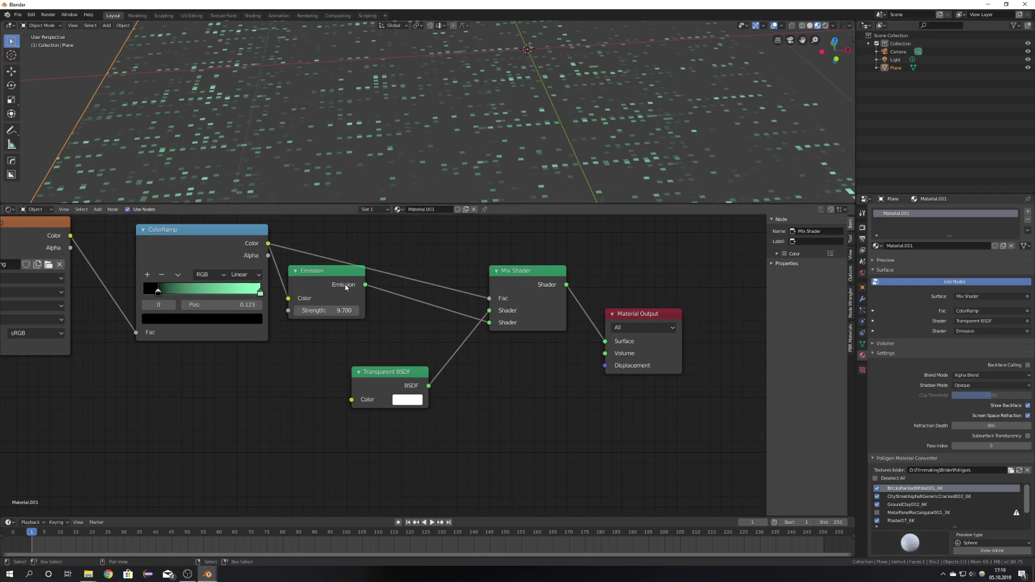
Shift the Emission node slightly toward the Mix Shader and raise its strength to 200
left_click_drag(346, 287, 365, 301)
middle_click_drag(369, 152, 411, 167)
left_click_drag(343, 318, 459, 319)
left_click(349, 323)
key("Return")
scroll(381, 152, "down", 6)
key("alt+a")
middle_click_drag(404, 130, 398, 160)
scroll(415, 162, "up", 4)
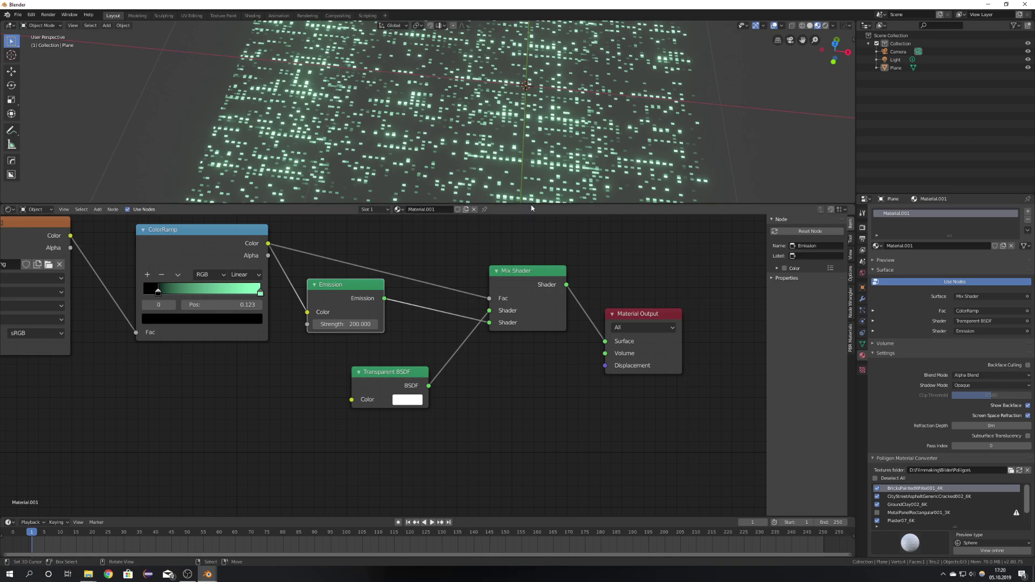
Enlarge the 3D viewport and align the camera to an angled view of the glowing plane
left_click_drag(531, 207, 525, 411)
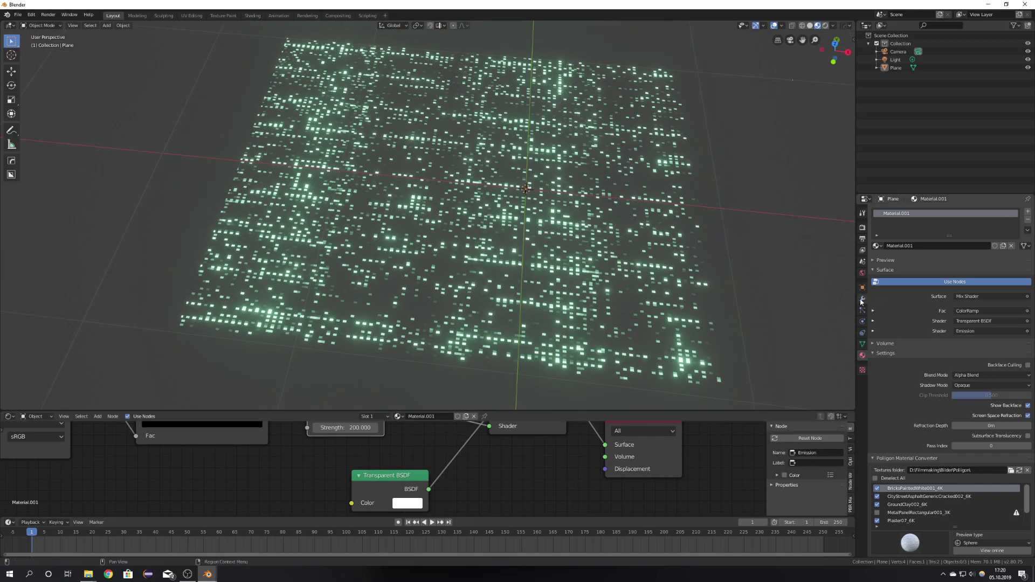
middle_click_drag(515, 243, 515, 218)
key("ctrl+alt+KP_0")
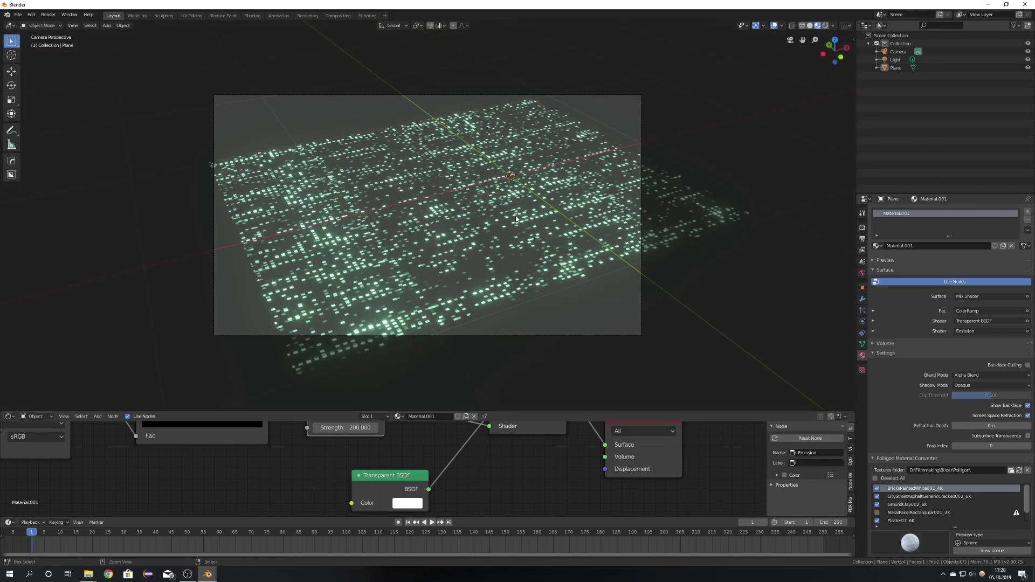
Select the camera and move it slightly to reframe the plane
right_click(539, 336)
key("g")
left_click(592, 351)
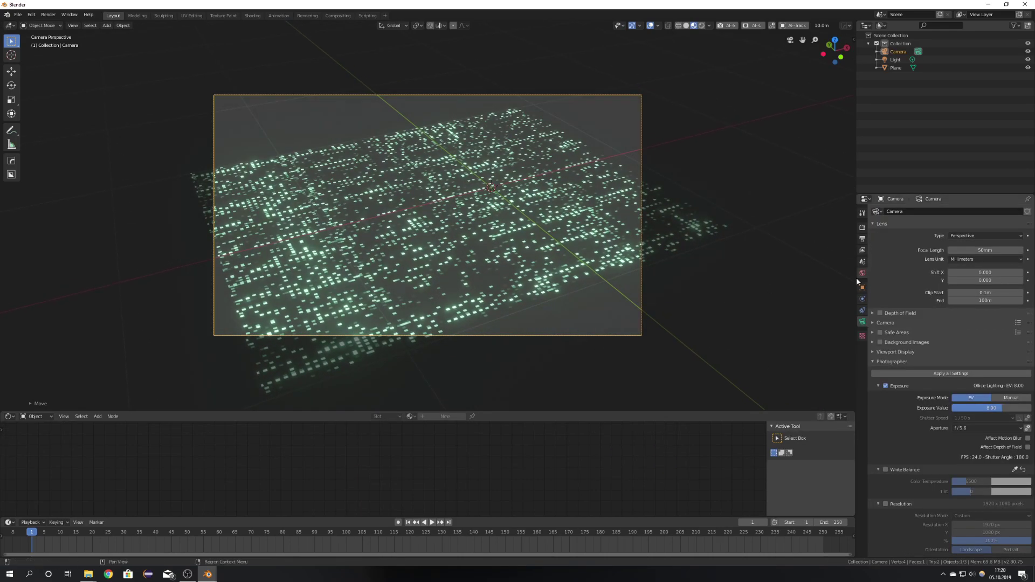
Enable Depth of Field on the camera and turn on Limits in its viewport display
left_click(882, 313)
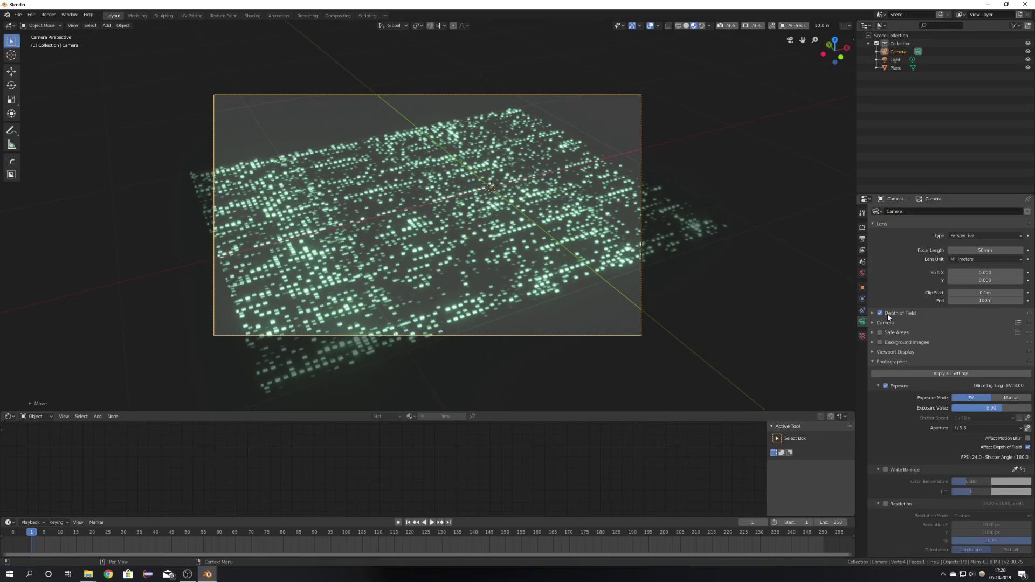
left_click(910, 314)
left_click(895, 427)
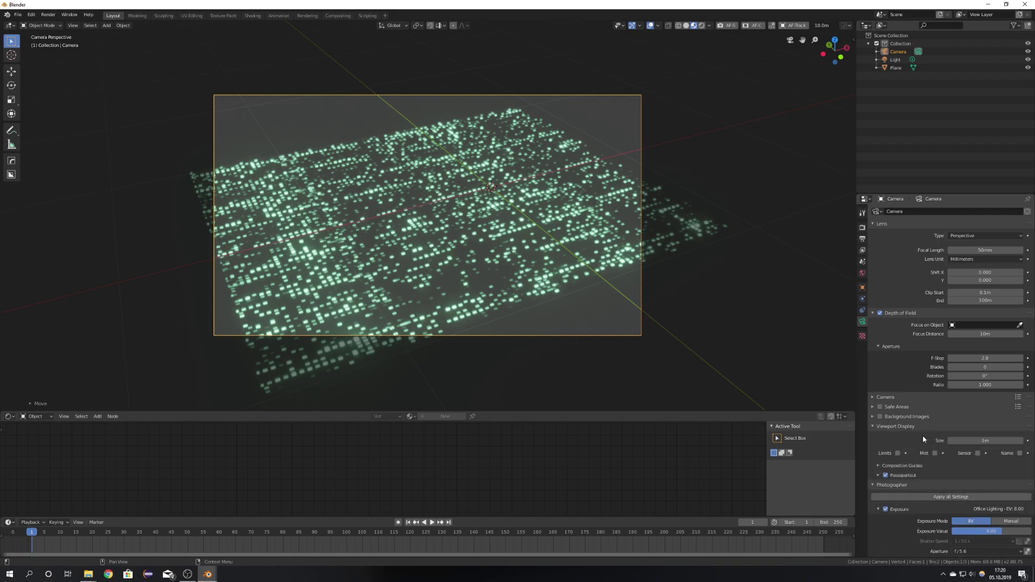
left_click(899, 454)
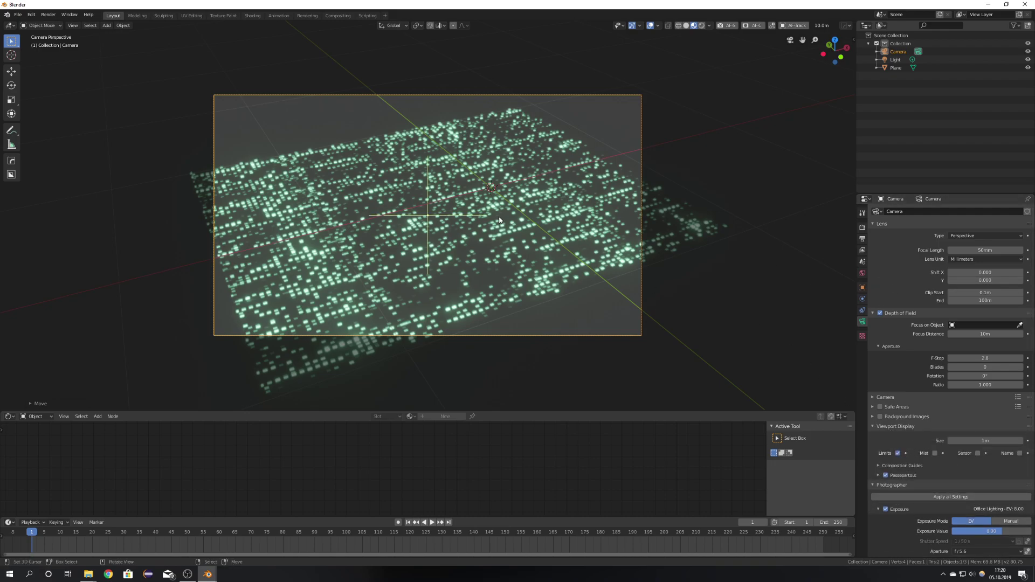
Set the camera's focal length to about 45.4 mm and its focus distance to about 3.2 m
mouse_move(985, 250)
left_mouse_down()
mouse_move(965, 251)
mouse_move(995, 250)
mouse_move(970, 250)
left_mouse_up()
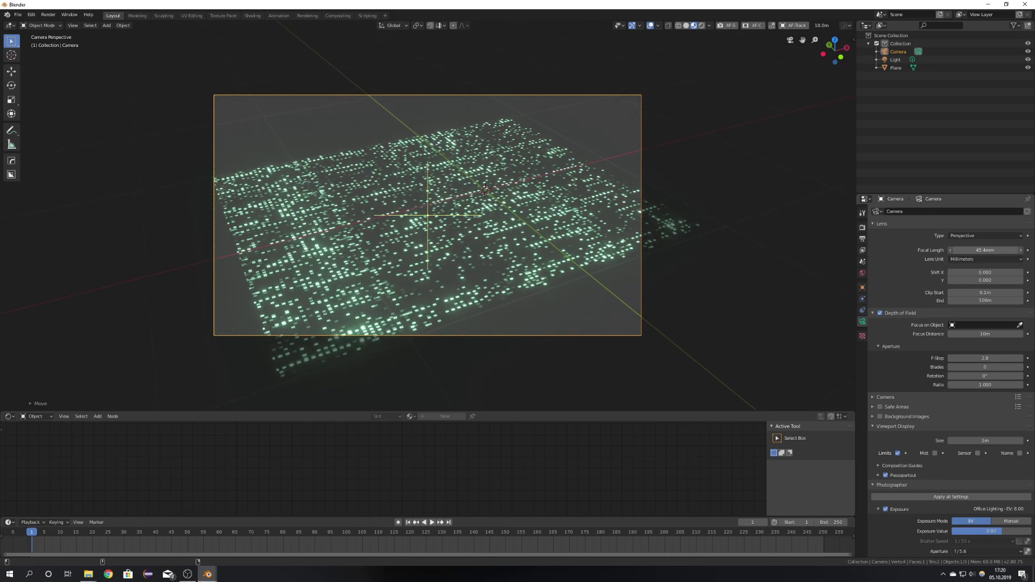
left_click_drag(985, 334, 970, 334)
middle_click_drag(684, 264, 633, 250)
scroll(460, 276, "down", 4)
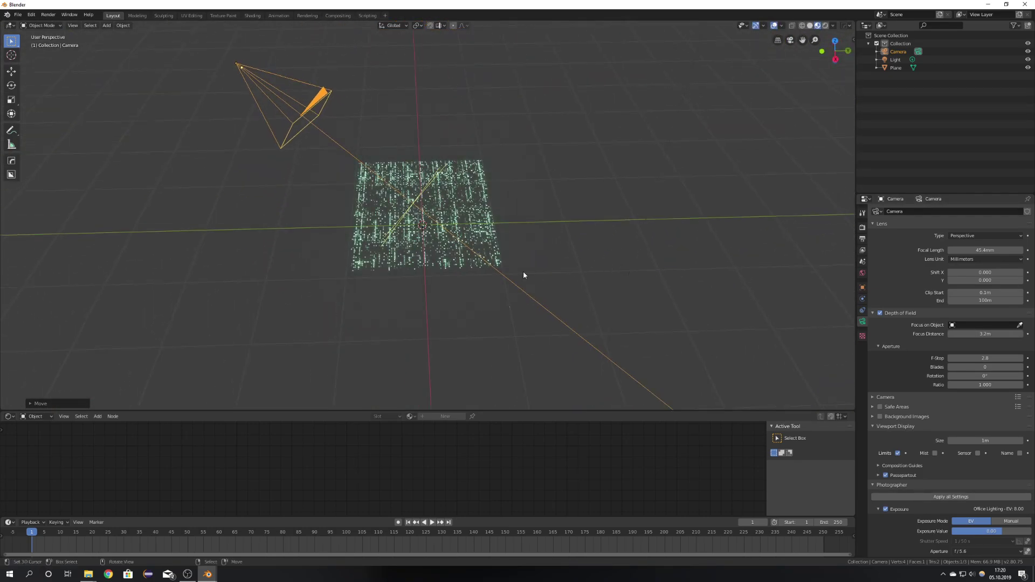
middle_click_drag(523, 275, 499, 257)
key("KP_0")
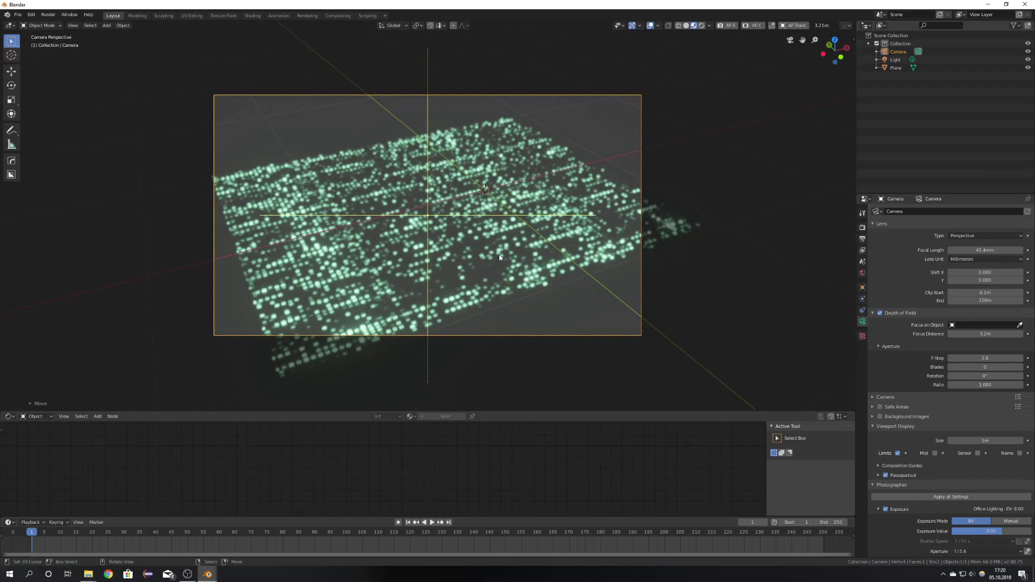
Try an F-Stop of 0.1 and a much larger focus distance on the camera
scroll(500, 256, "up", 3)
left_click_drag(985, 358, 1033, 334)
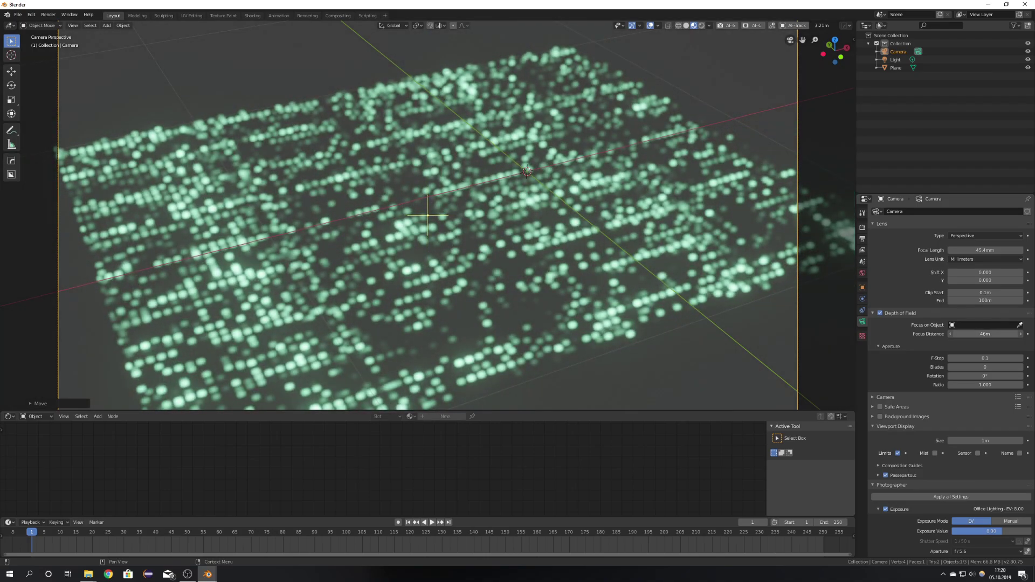
key("Escape")
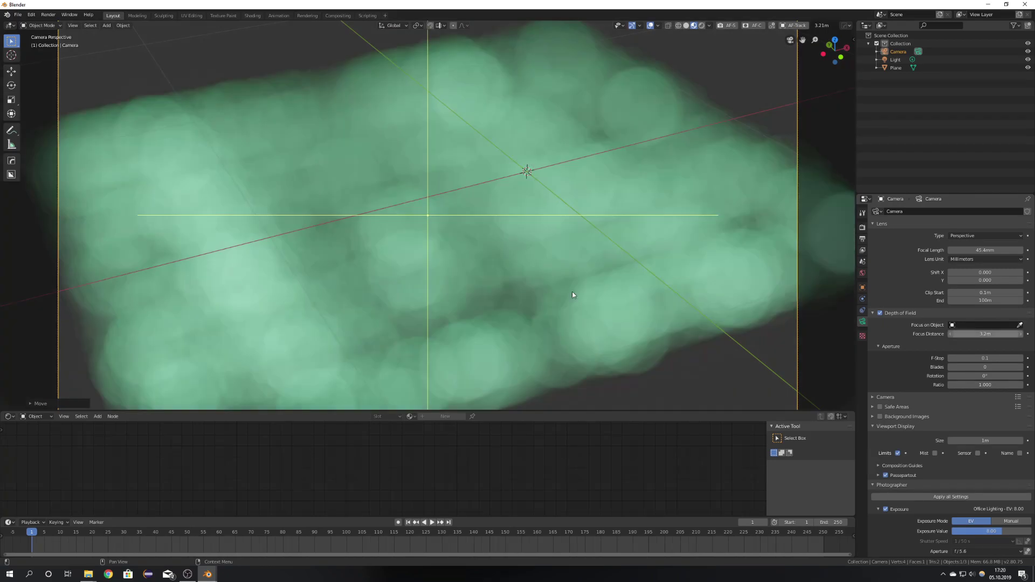
Set the camera's F-Stop to 1.0 and return to the camera view
scroll(504, 255, "down", 4)
middle_click_drag(442, 245, 520, 207)
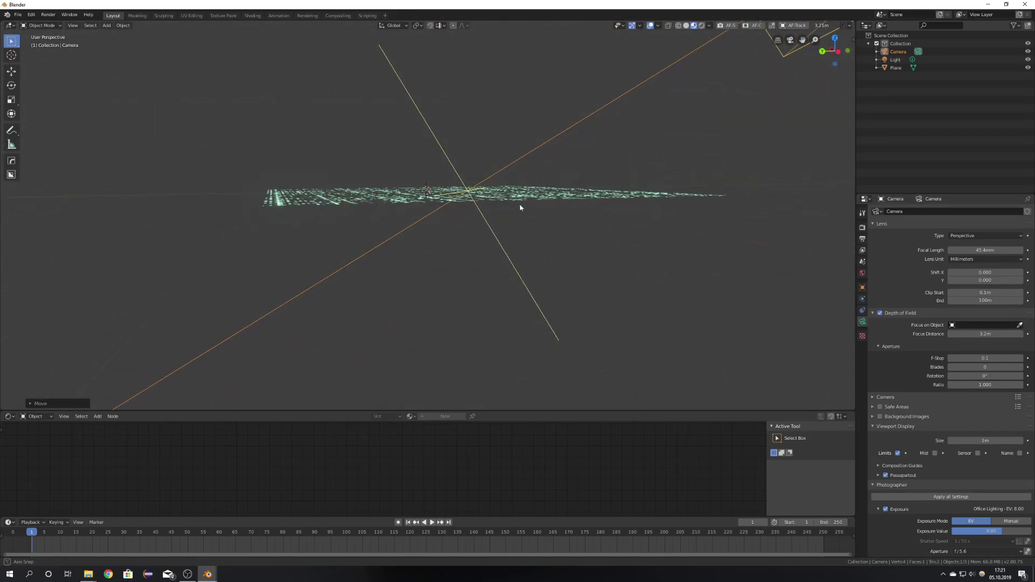
left_click(973, 358)
key("BackSpace")
type("1")
key("Return")
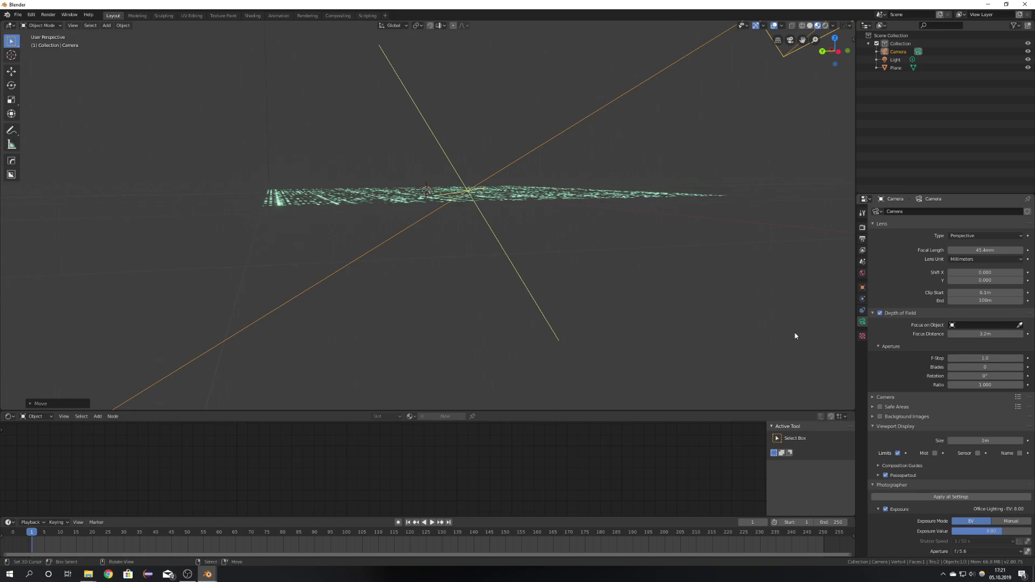
middle_click_drag(669, 254, 615, 279)
key("KP_0")
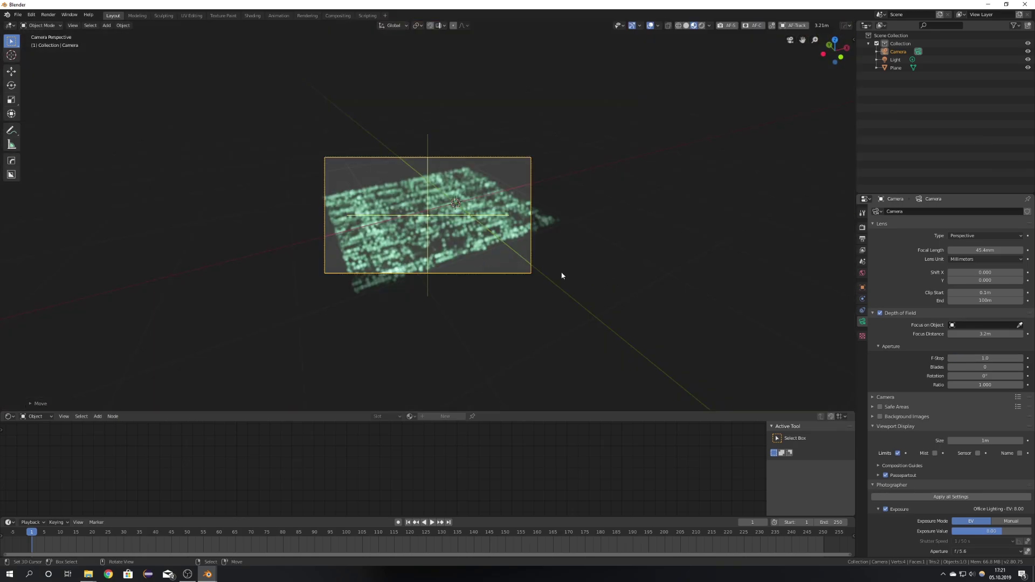